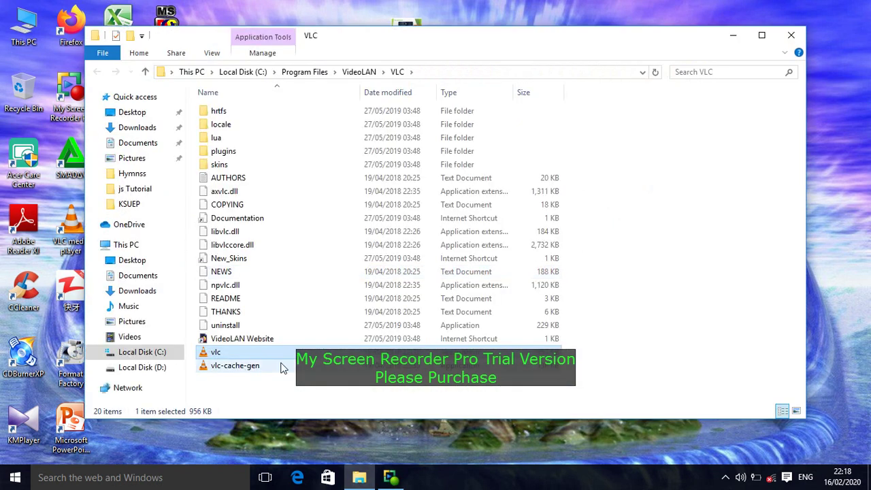
- Examine the file type of the vlc application in its properties and close them
right_click(238, 351)
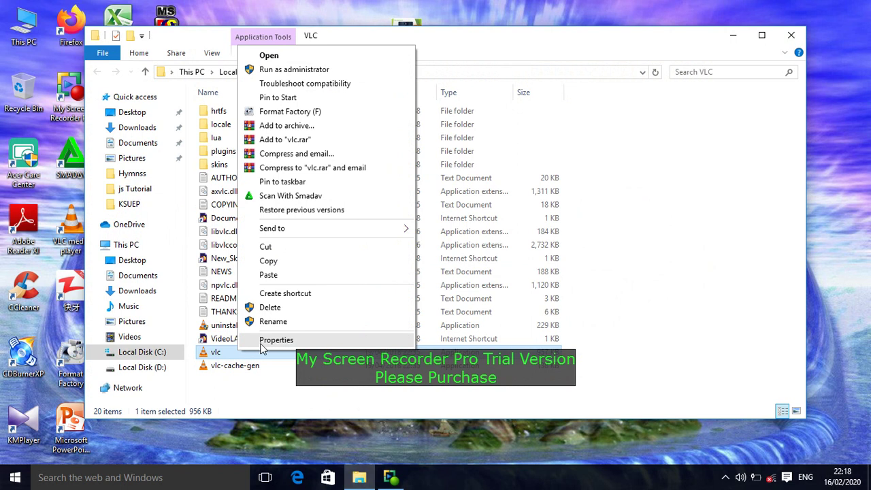
click(262, 340)
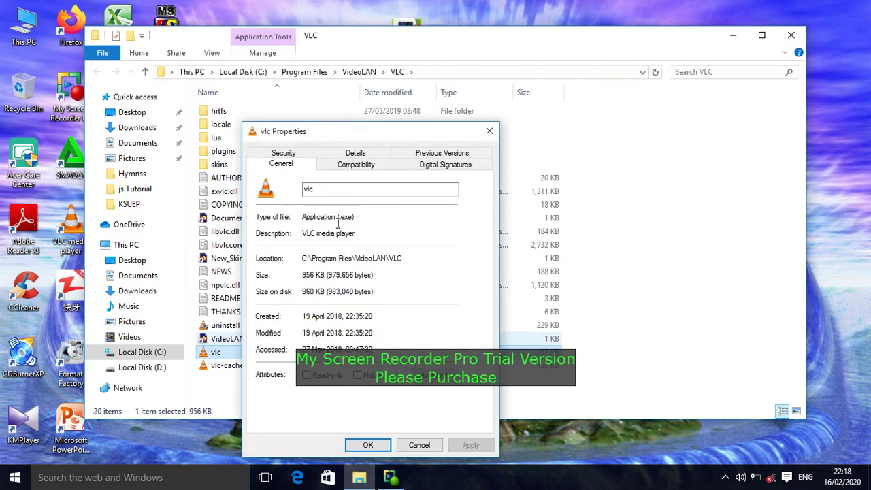
drag(363, 217, 304, 217)
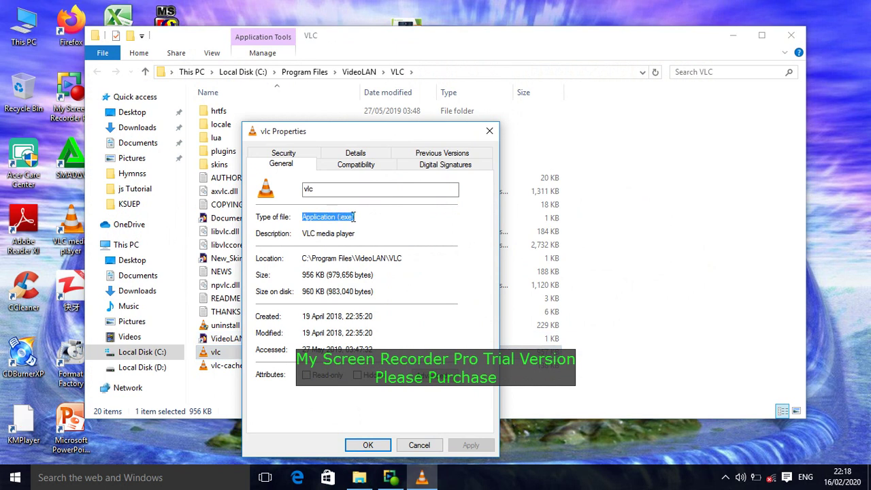
drag(358, 216, 315, 217)
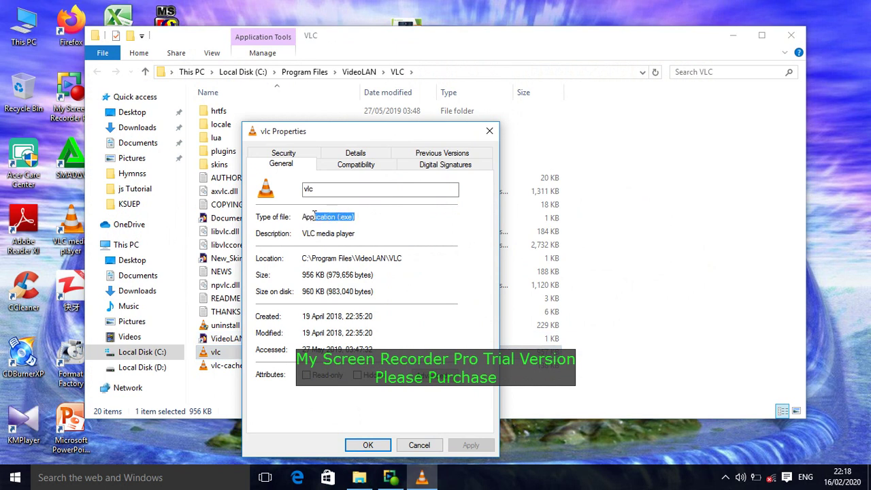
click(368, 446)
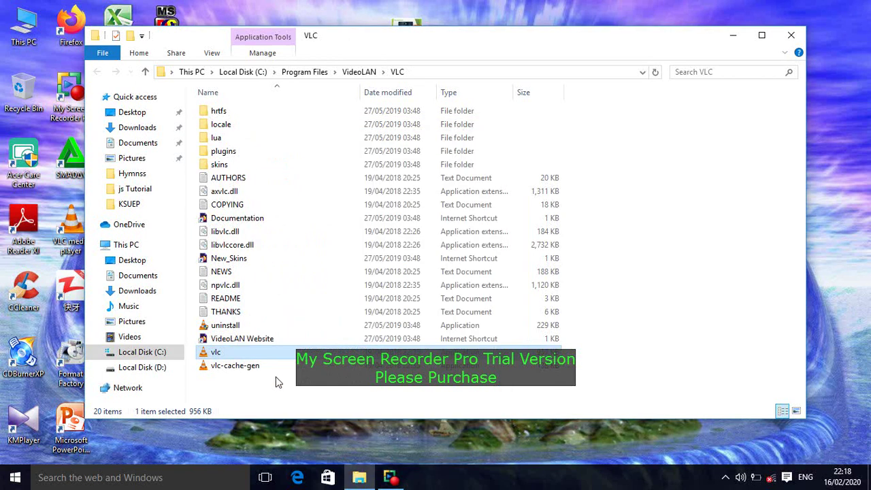
- Examine the file type of libvlc.dll in its properties and close the VLC folder
right_click(233, 235)
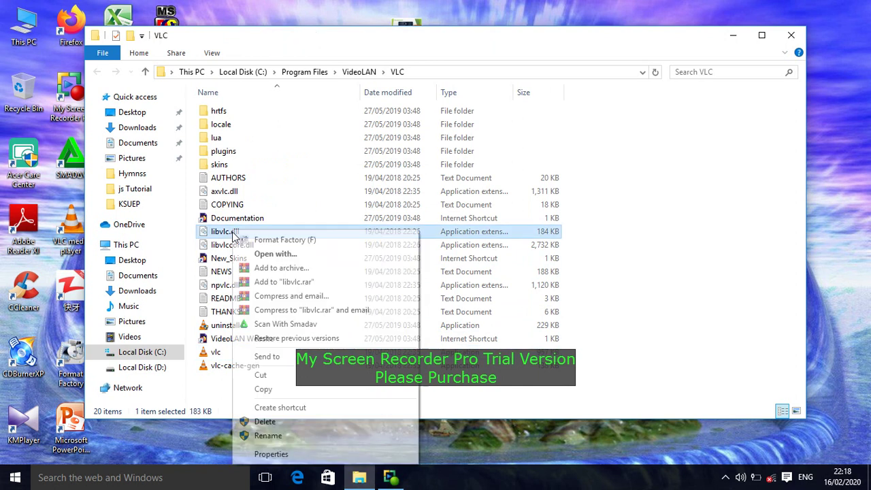
click(266, 455)
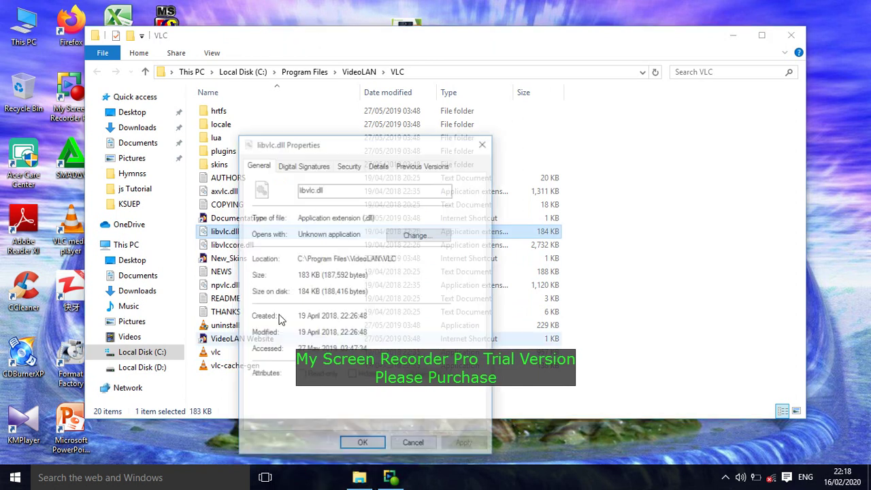
drag(375, 216, 301, 216)
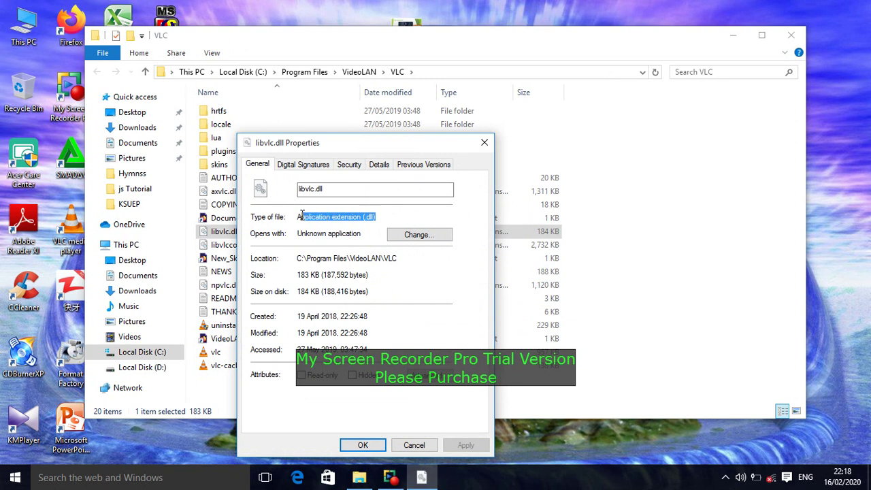
click(362, 445)
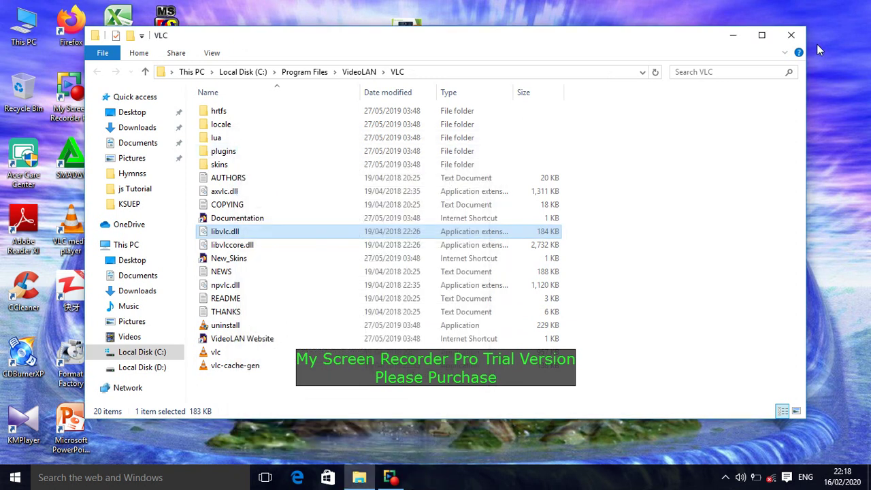
click(791, 34)
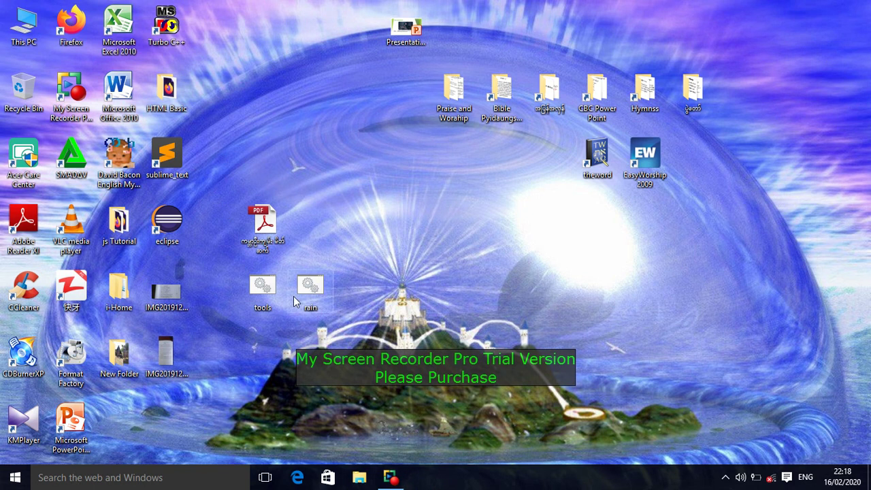
- Move the rain file next to the PDF on the desktop and examine its file type in its properties
drag(317, 224, 317, 225)
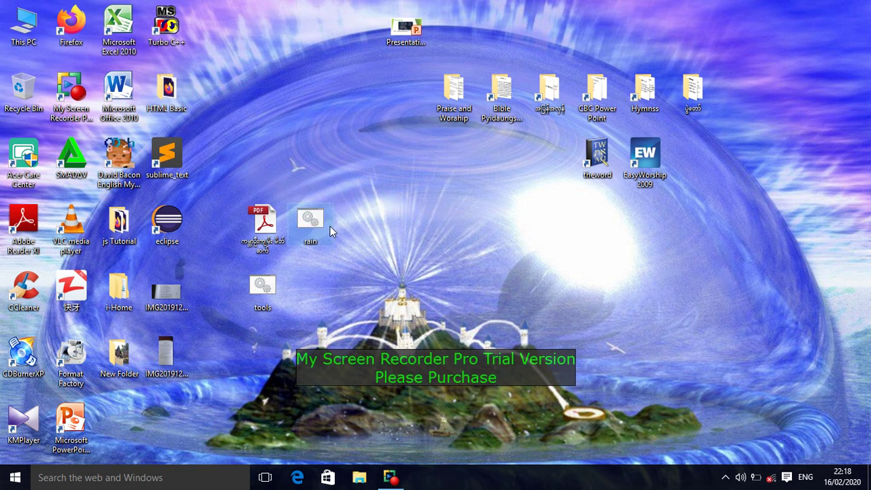
right_click(311, 221)
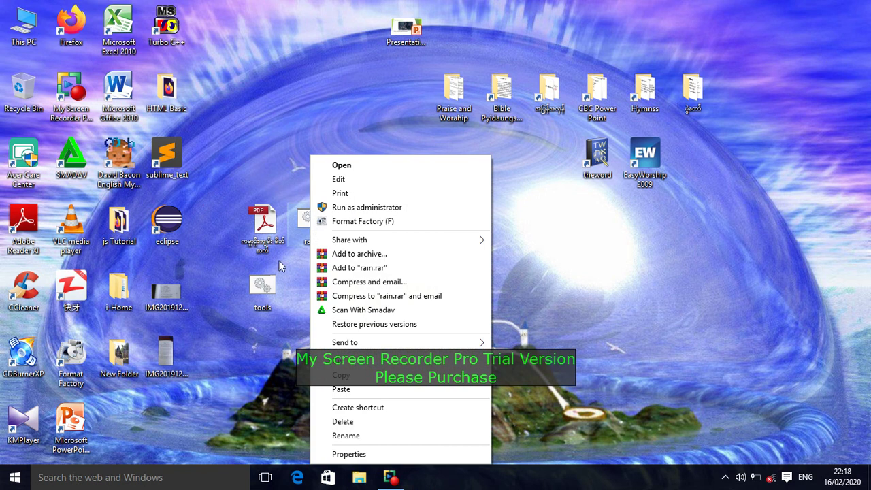
click(297, 254)
right_click(300, 221)
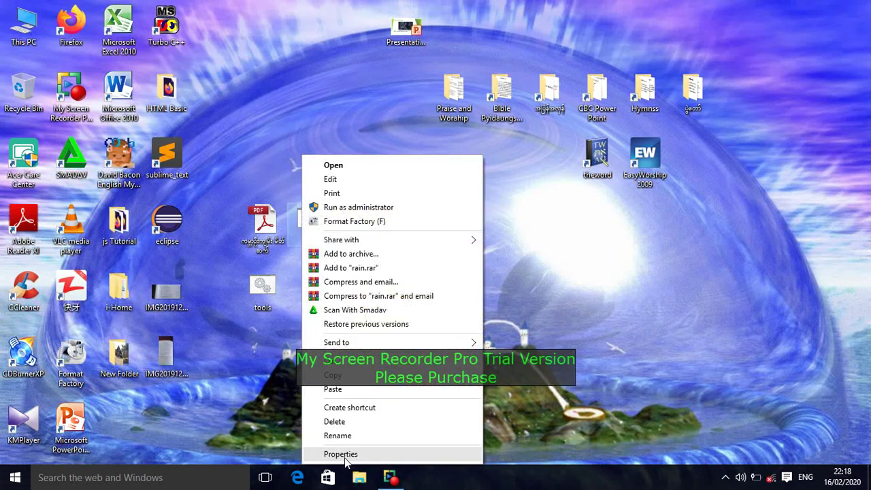
click(345, 453)
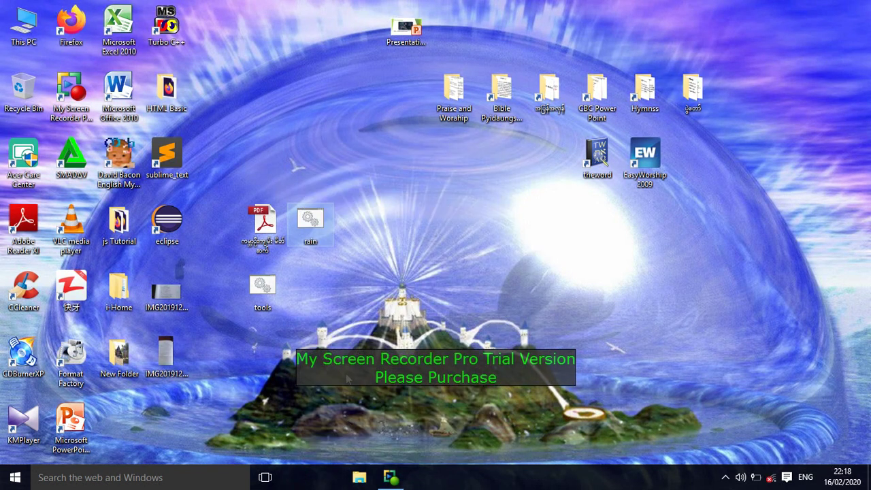
drag(445, 217, 407, 215)
drag(422, 142, 344, 85)
drag(370, 157, 338, 159)
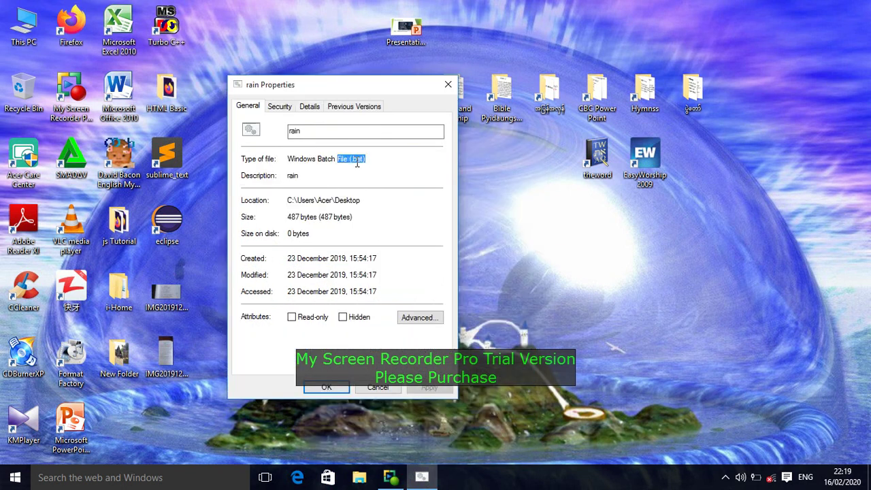
click(327, 388)
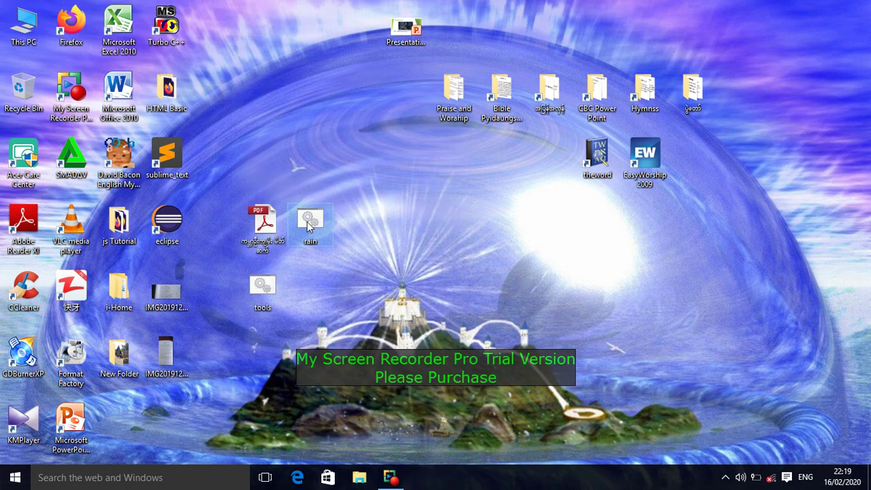
- Run the rain batch file and close its console window
double_click(307, 222)
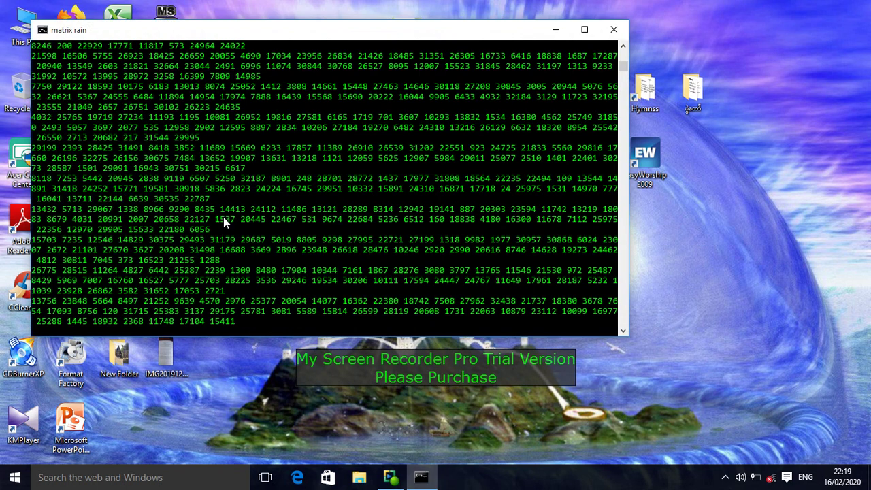
key(alt+F4)
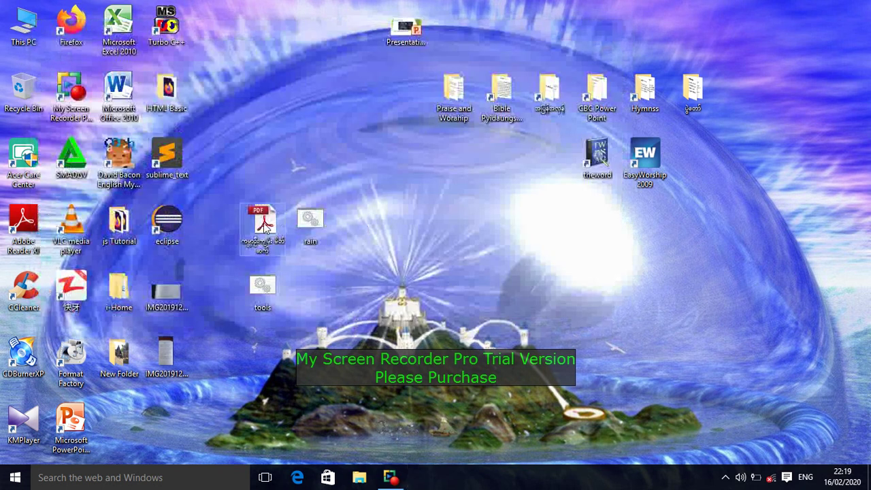
- Move the desktop PDF up one icon row, view it in Adobe Reader and close it
drag(265, 228, 266, 173)
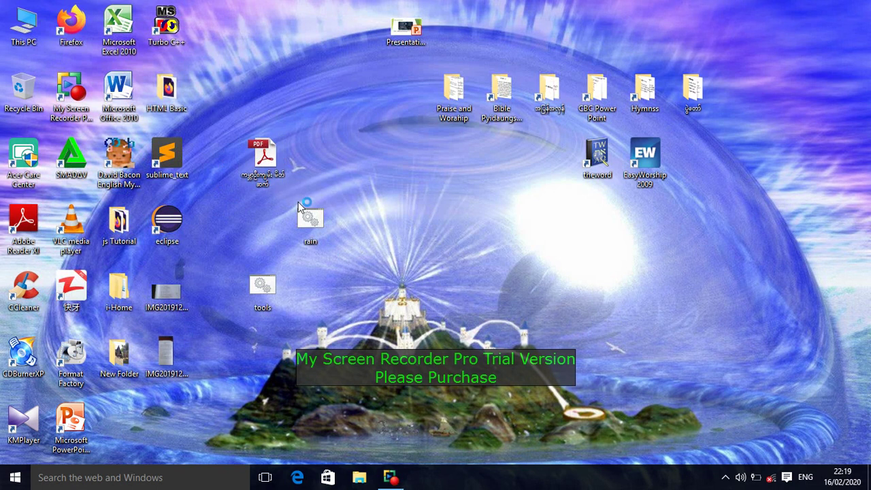
double_click(262, 179)
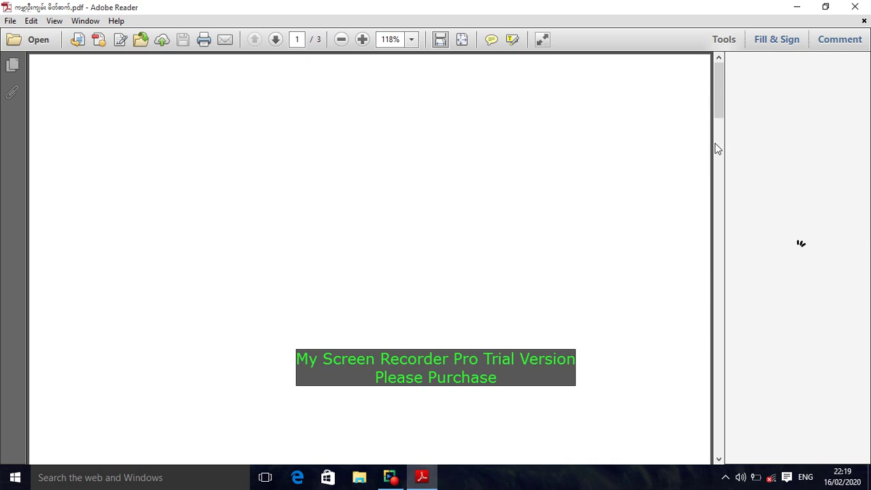
scroll(368, 252, down, 1)
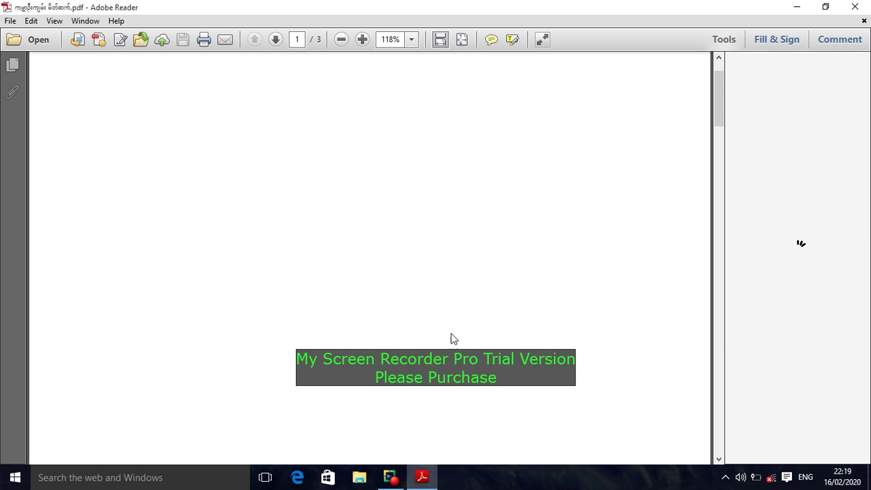
click(856, 7)
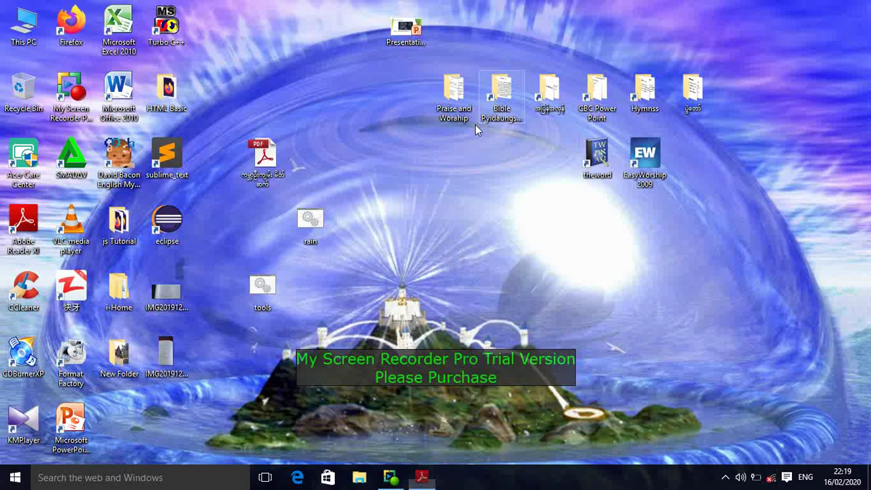
- Examine the file type of the desktop PDF in its properties and close them
right_click(263, 163)
click(278, 446)
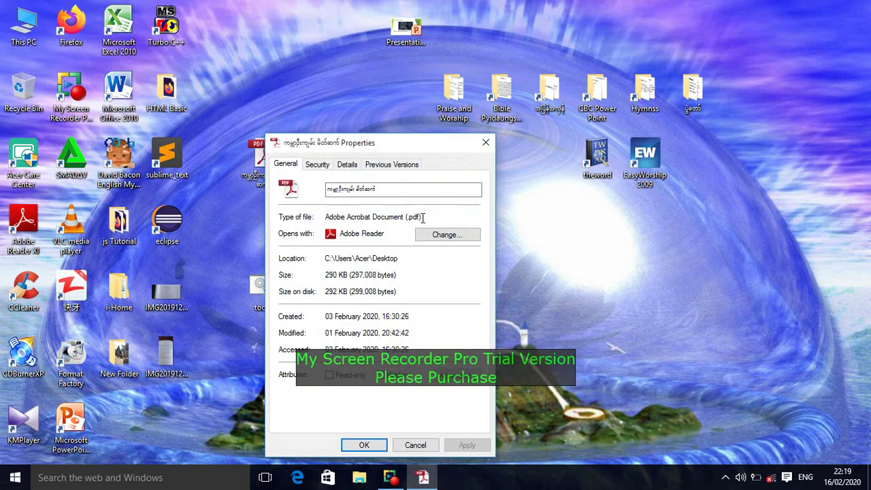
drag(422, 217, 393, 215)
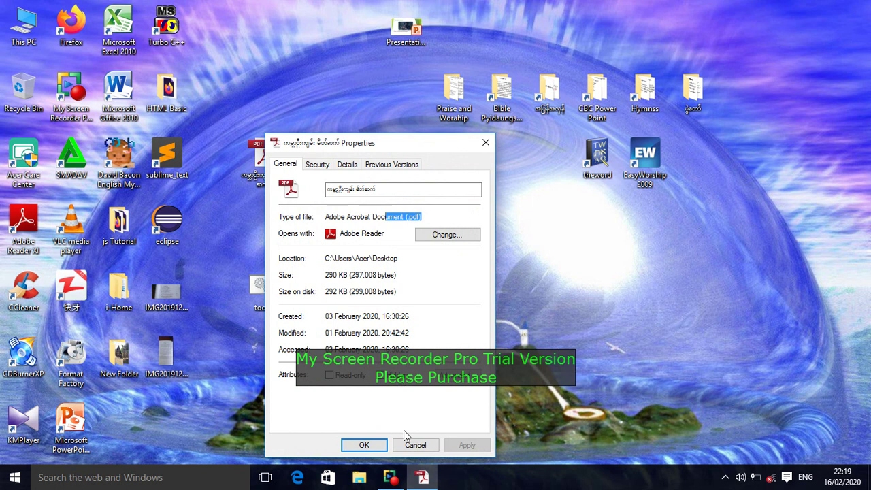
click(364, 445)
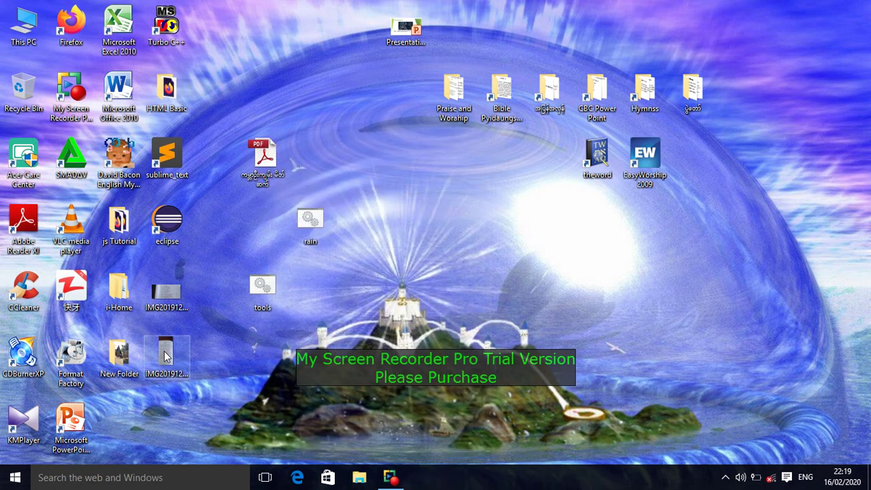
right_click(164, 354)
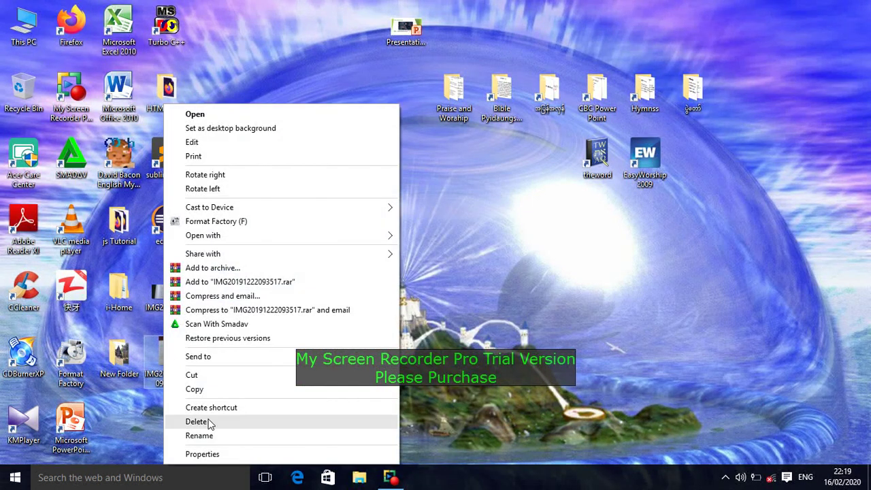
click(202, 453)
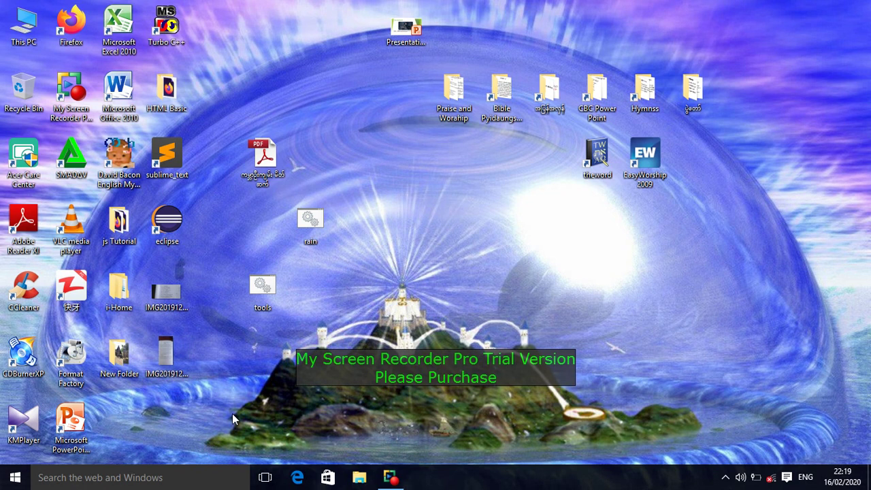
drag(280, 218, 249, 222)
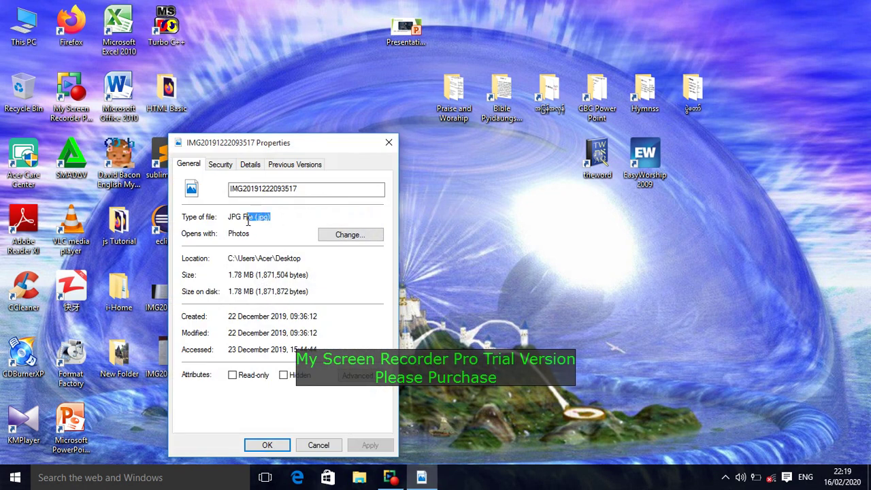
drag(292, 143, 337, 78)
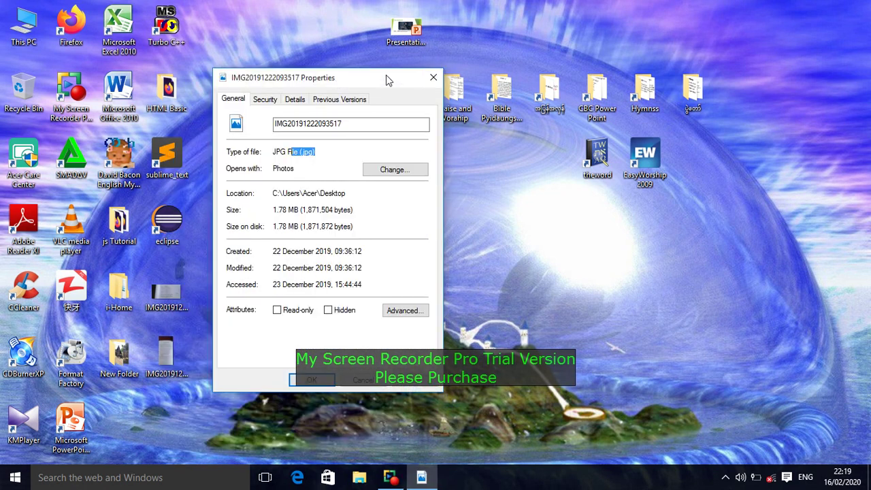
click(430, 78)
- Move the Presentation1 file above the PDF and rain icons and examine its file type in its properties
drag(405, 31, 334, 133)
right_click(308, 98)
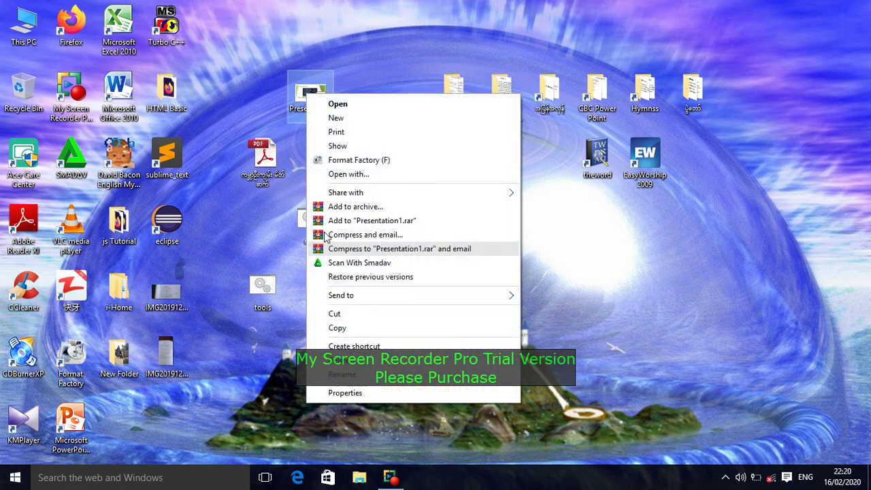
click(325, 393)
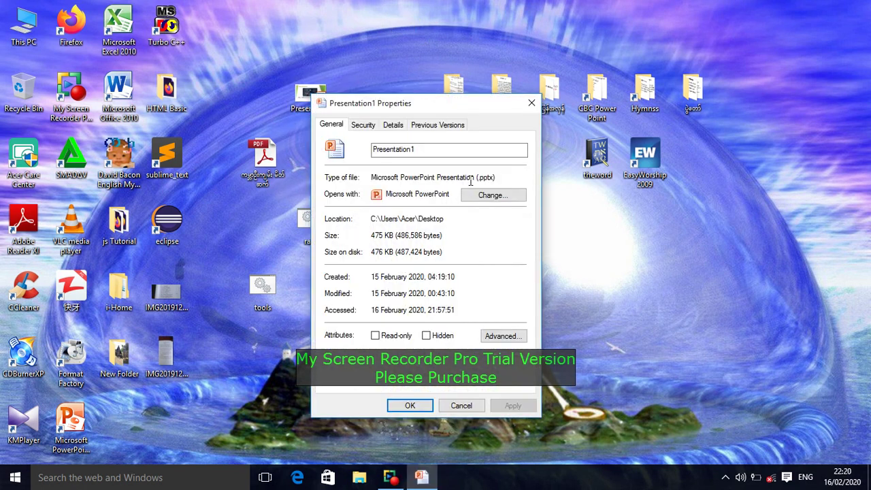
drag(496, 177, 478, 181)
click(413, 408)
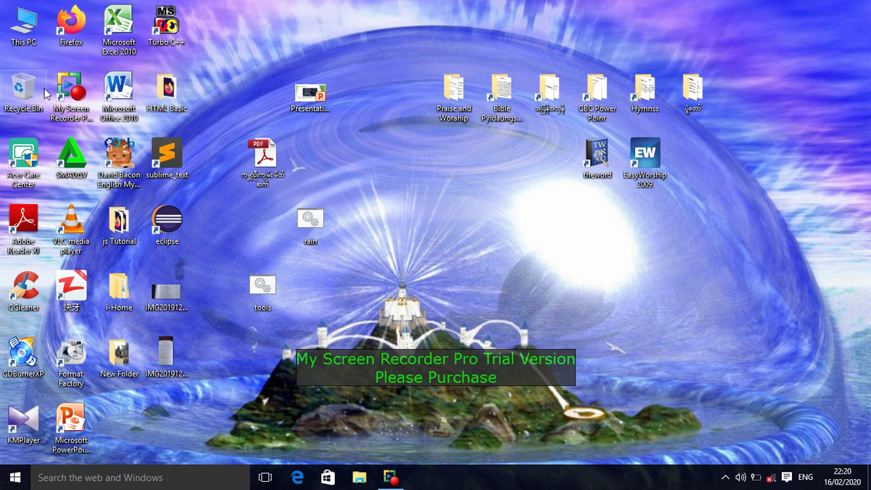
- Open This PC and examine the file system of Local Disk (C:) in its properties
double_click(26, 32)
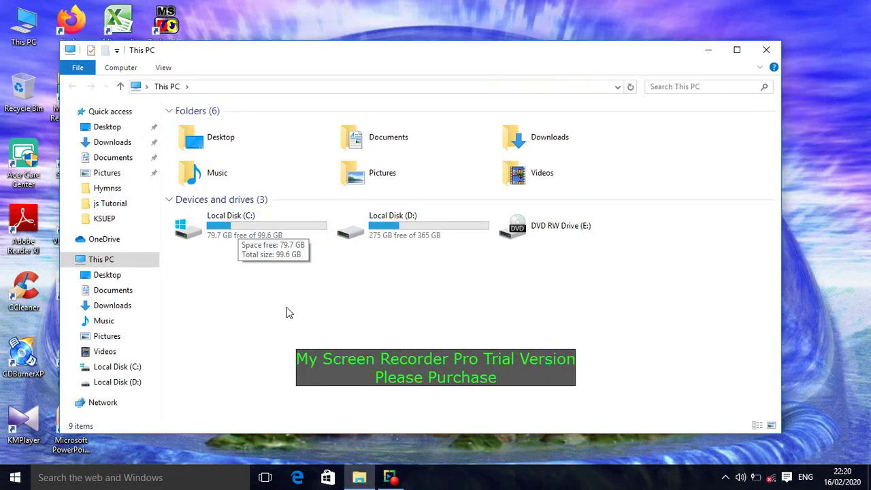
right_click(222, 219)
click(253, 455)
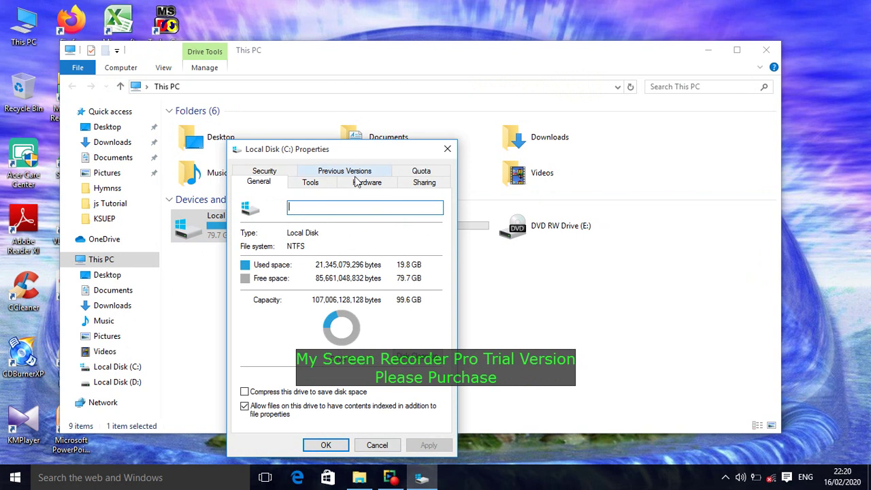
drag(343, 151, 334, 130)
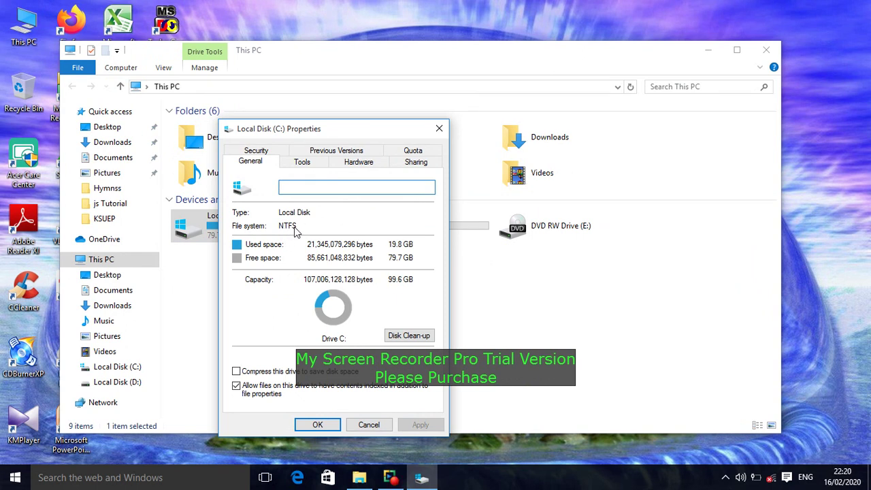
- Close the drive properties, open the Documents folder and examine the first Word document's file type in its properties
click(317, 425)
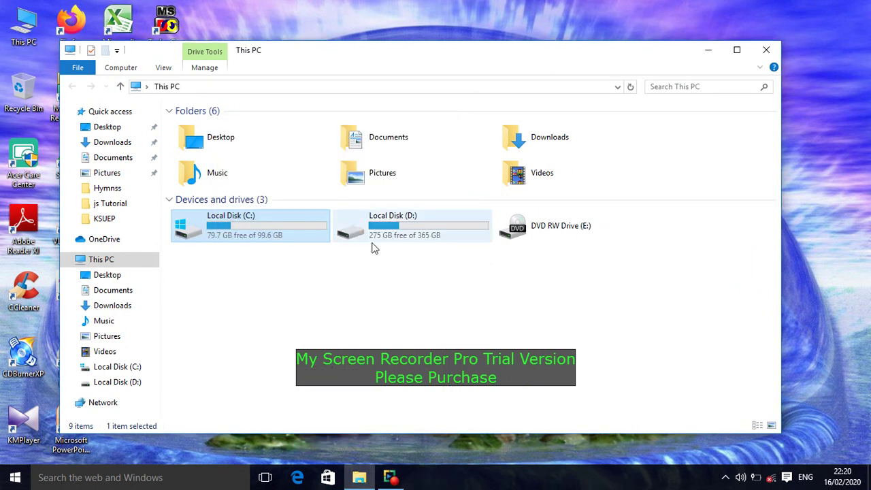
double_click(389, 155)
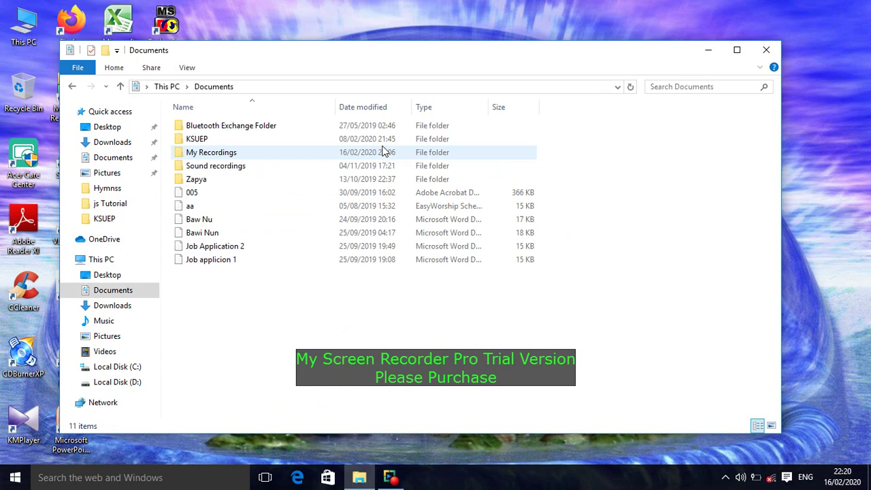
click(206, 225)
right_click(206, 229)
click(235, 452)
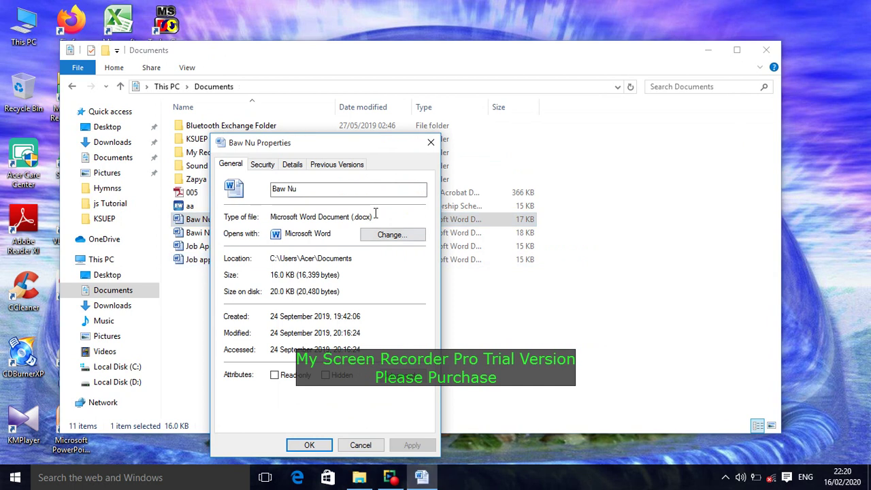
drag(373, 217, 345, 218)
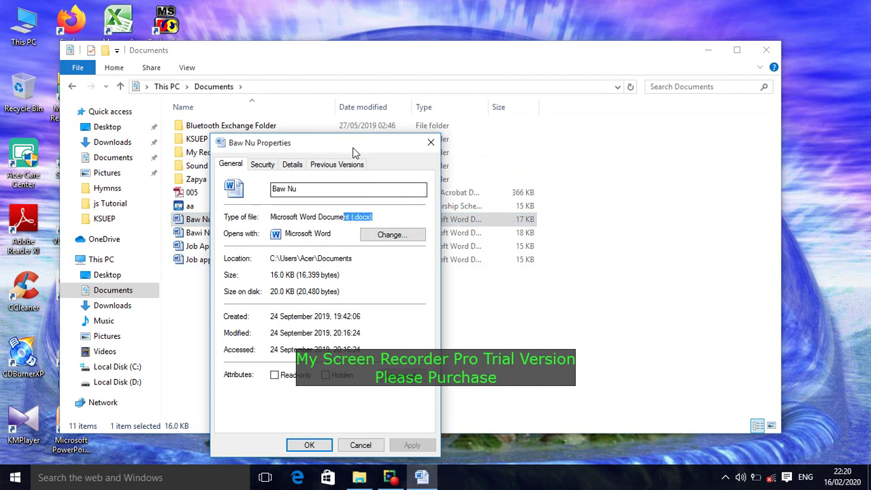
drag(348, 143, 344, 79)
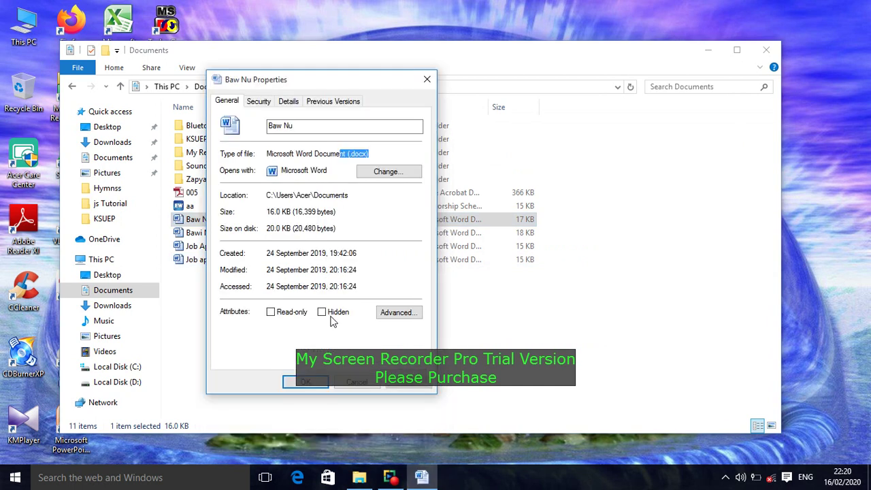
click(294, 382)
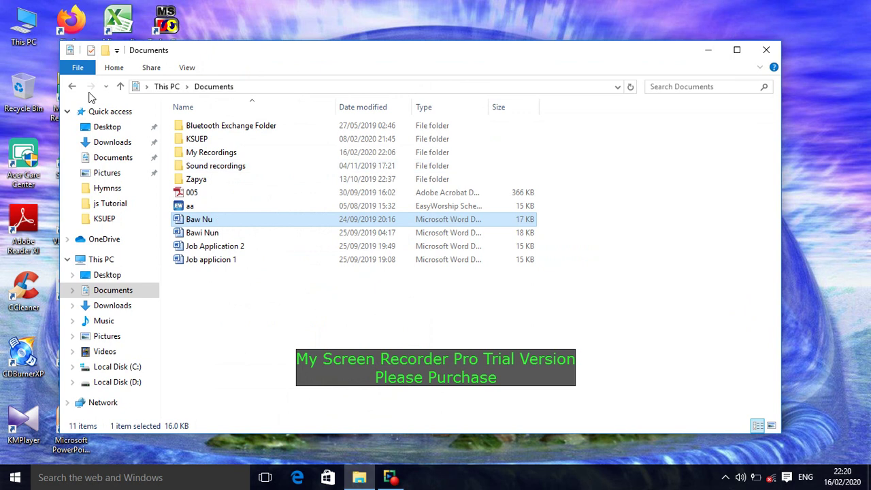
- Check the Downloads and Music folders in This PC for files to inspect
click(72, 86)
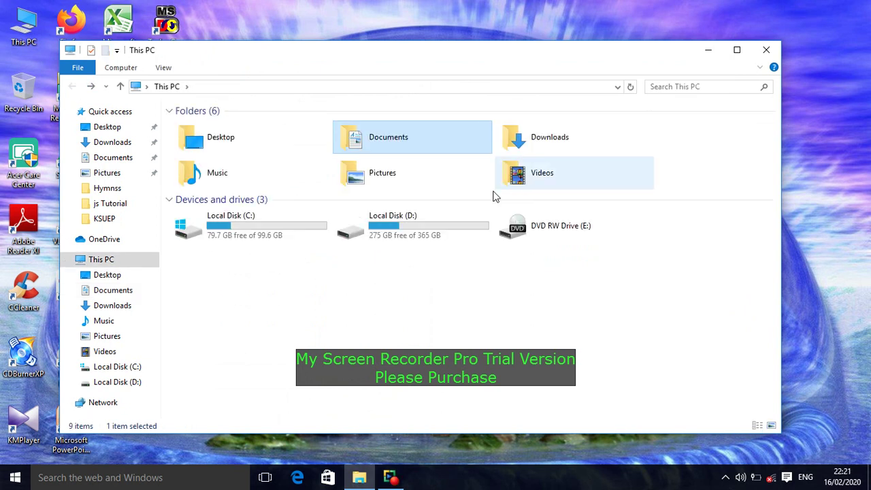
double_click(534, 144)
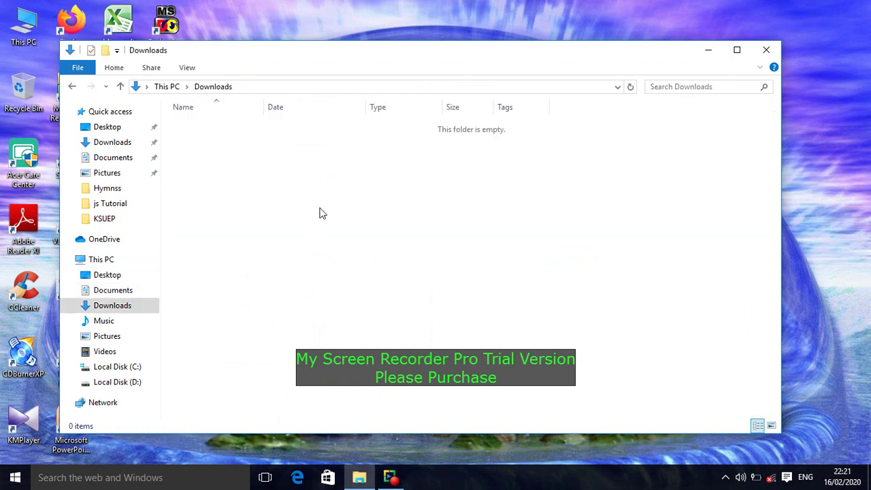
click(73, 88)
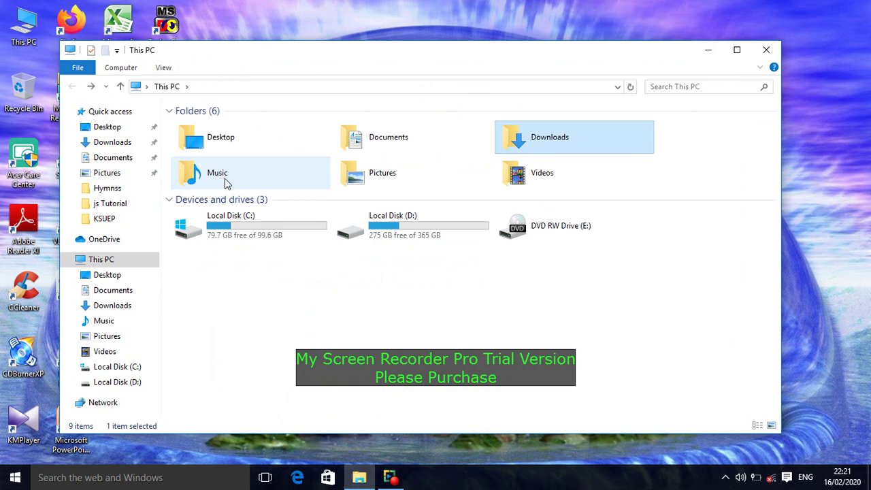
double_click(225, 179)
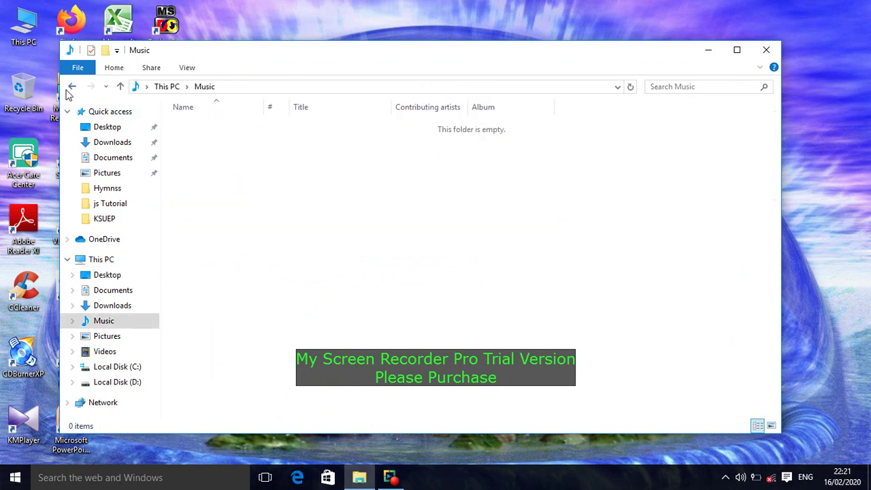
click(68, 90)
- Open the Pictures folder, examine the file type of the back image in its properties and close them
double_click(389, 175)
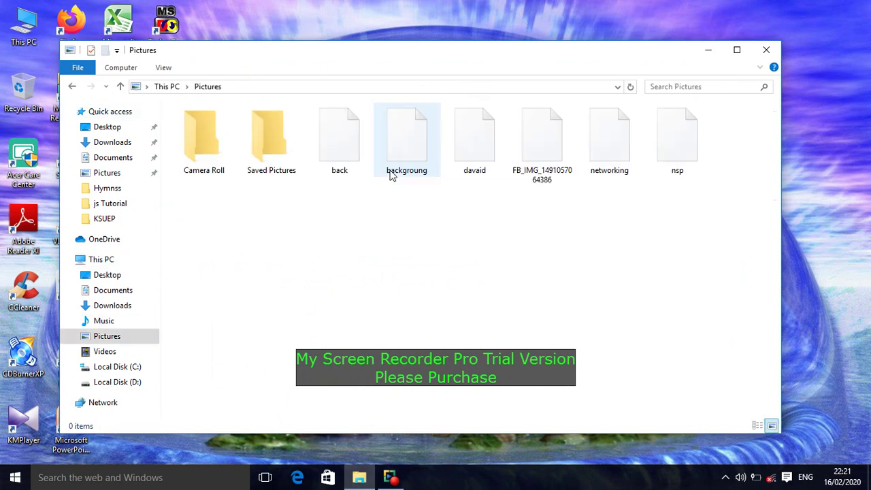
click(331, 148)
right_click(332, 147)
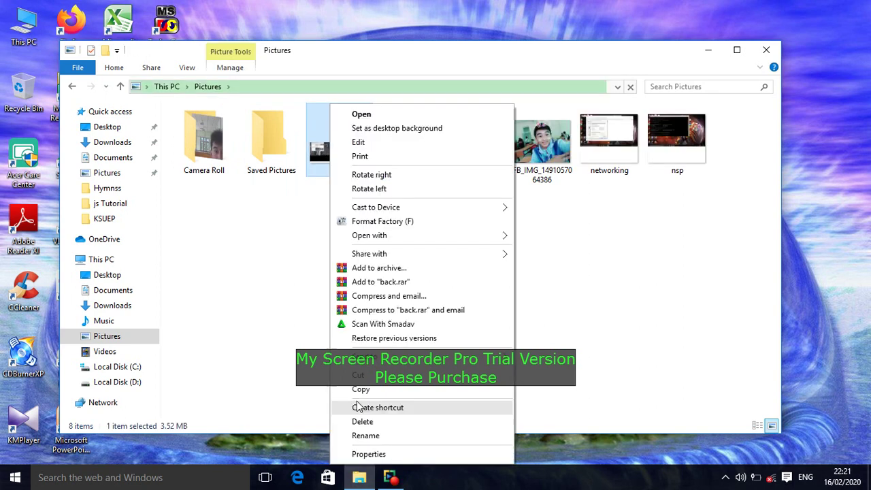
click(360, 450)
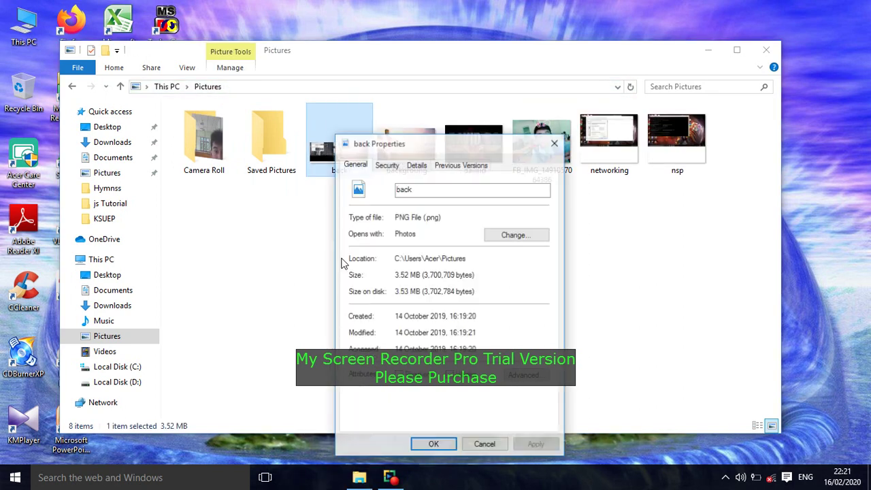
drag(442, 217, 414, 218)
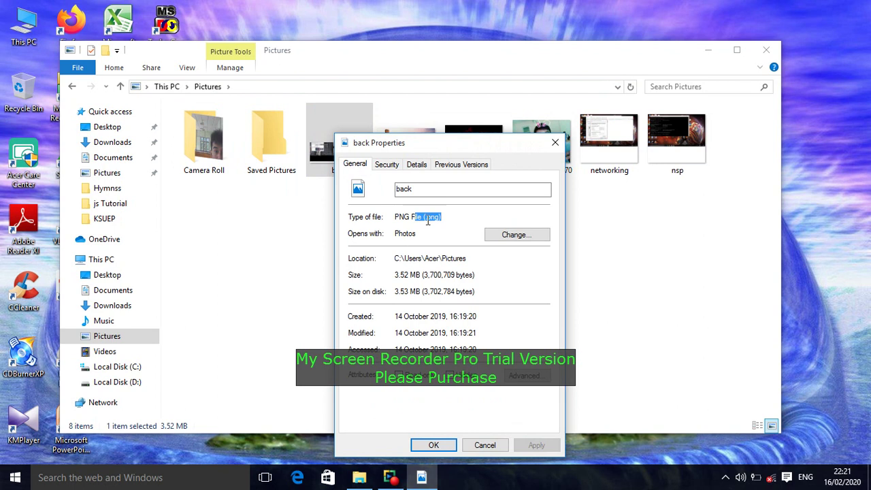
click(442, 445)
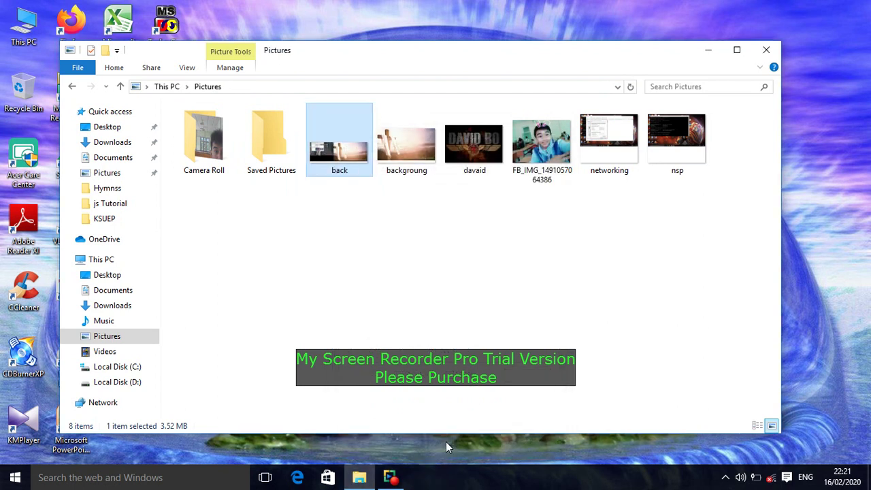
- Open the Videos folder on Local Disk (D:) and examine the file type of the (CM)Tazza-The_Hidden_Card(2014)Small video in its properties
click(71, 86)
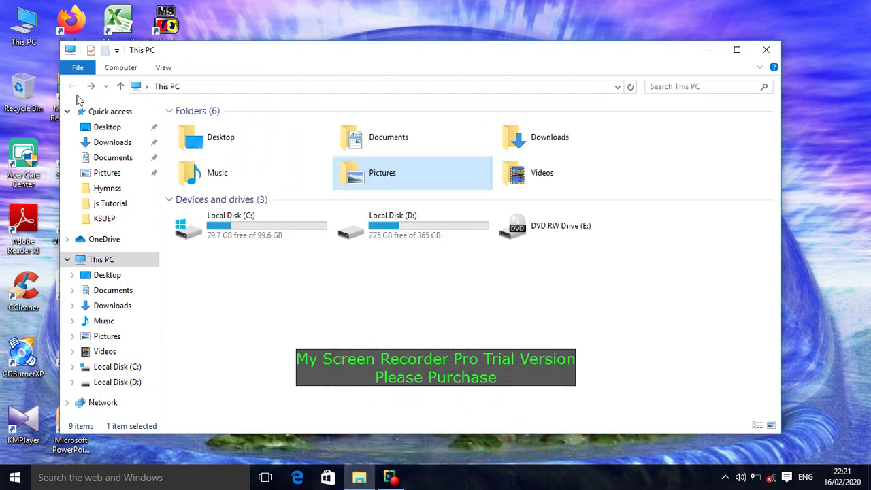
double_click(421, 239)
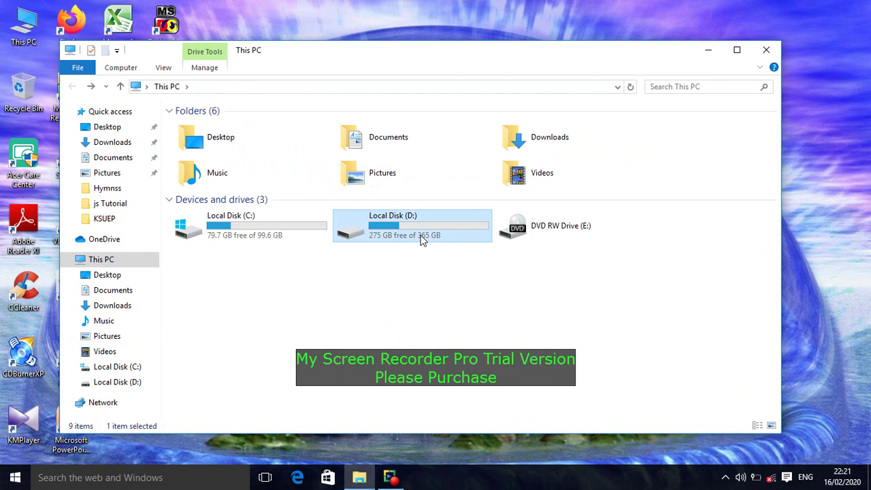
double_click(198, 313)
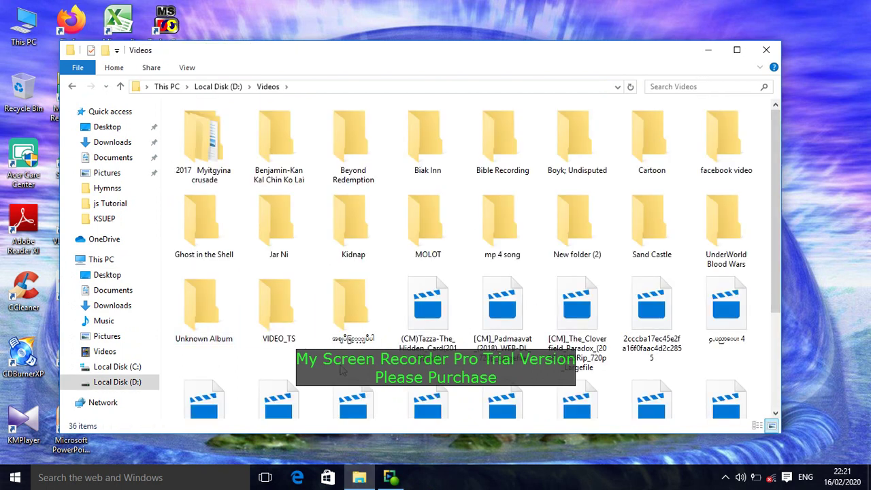
right_click(427, 305)
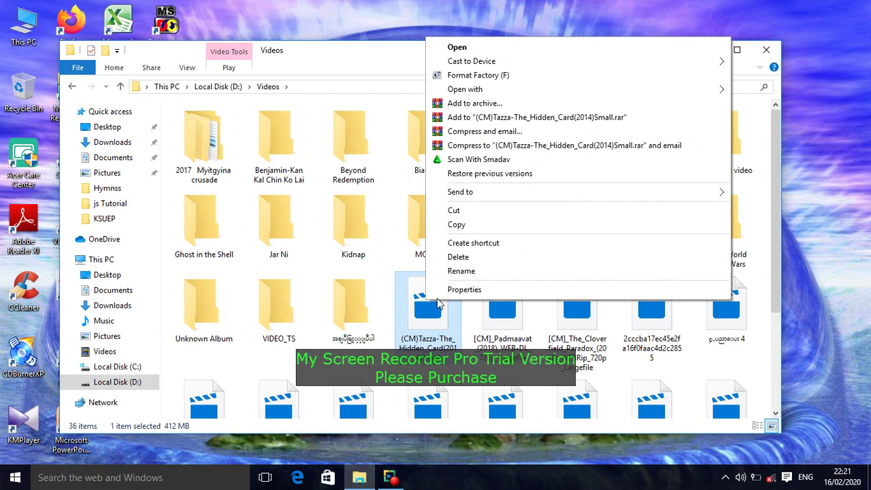
click(443, 295)
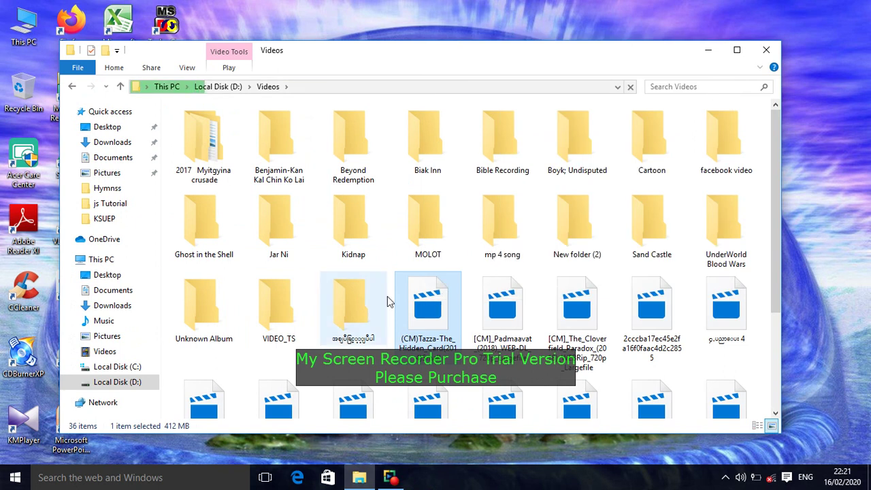
key(alt+Return)
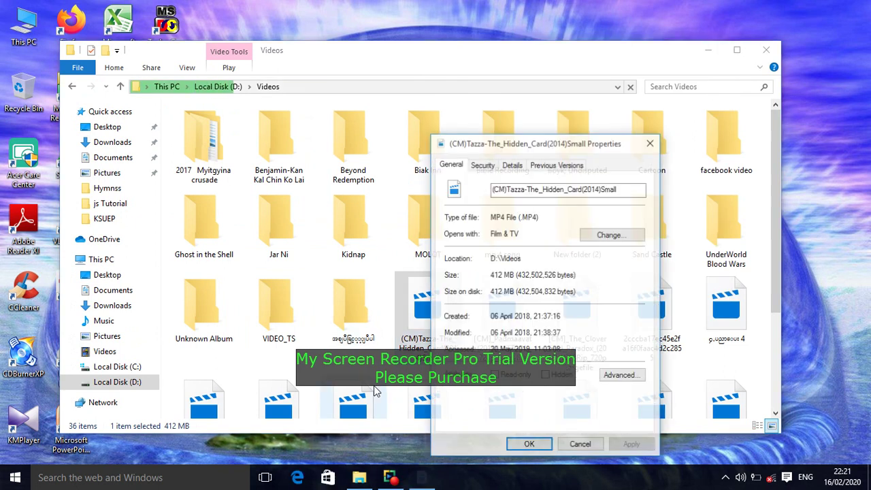
drag(495, 150, 339, 120)
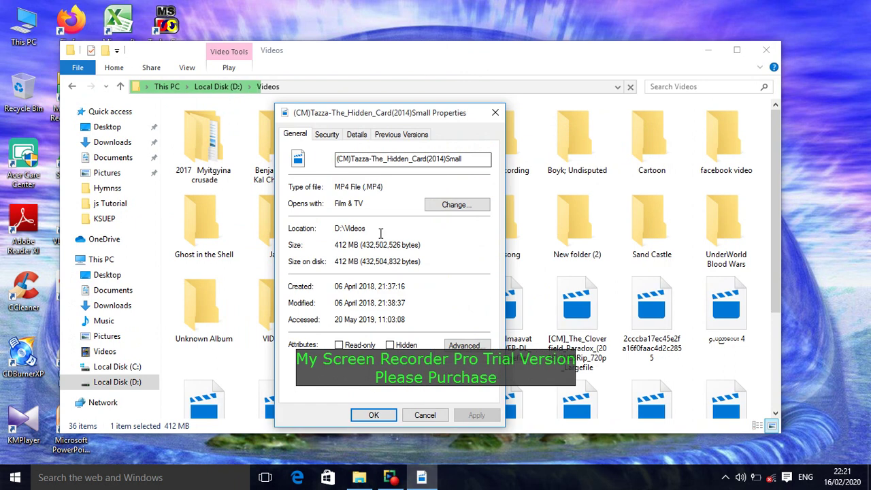
drag(385, 186, 336, 185)
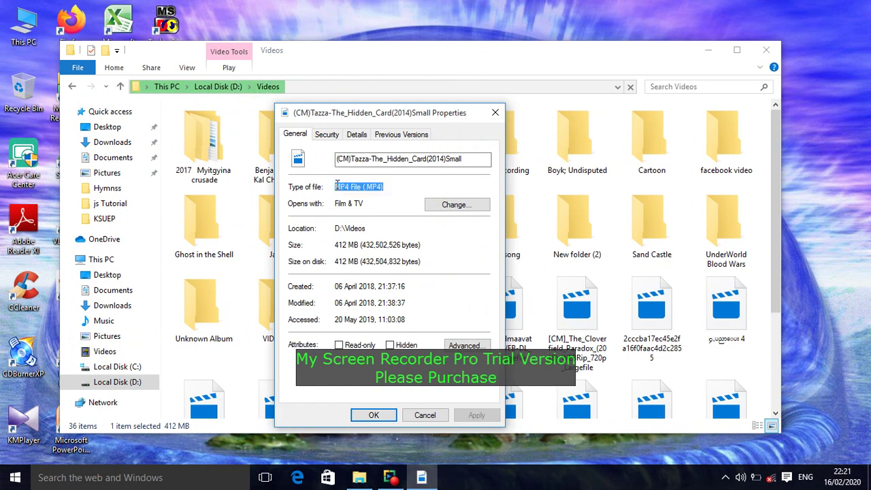
click(374, 415)
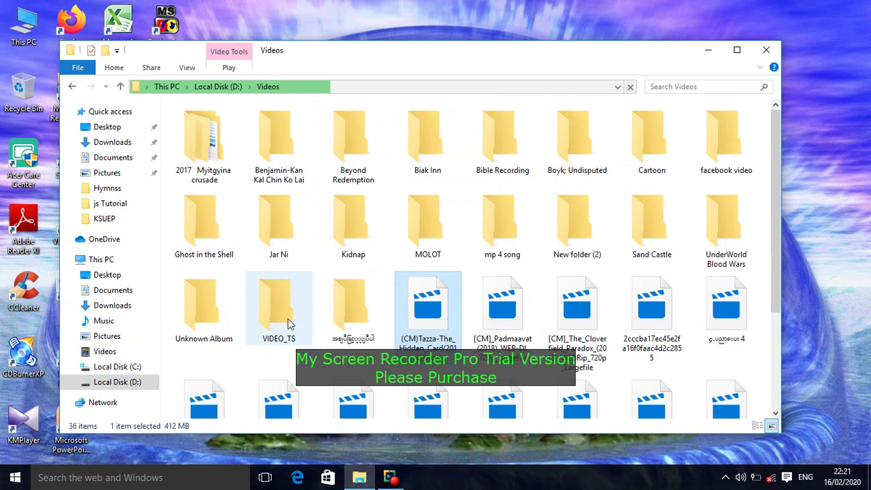
- Open the VIDEO_TS folder inside Videos, view the folder's own properties and close them
click(285, 320)
double_click(285, 318)
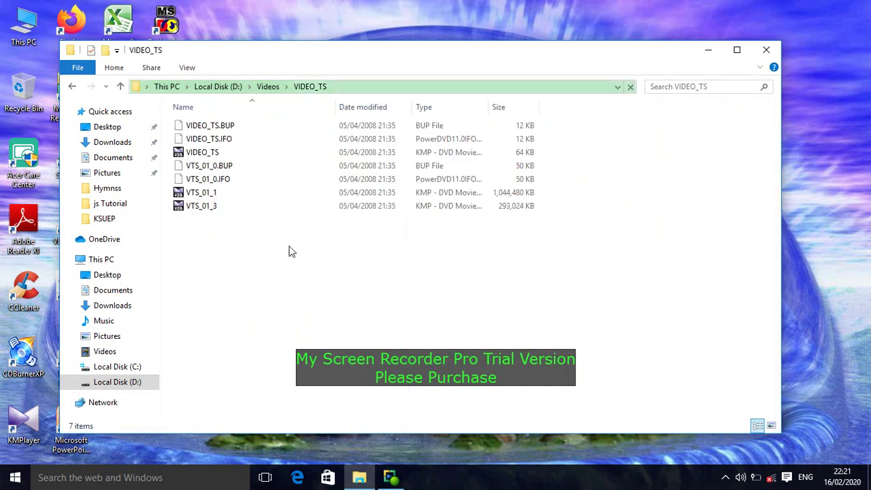
right_click(224, 211)
click(262, 413)
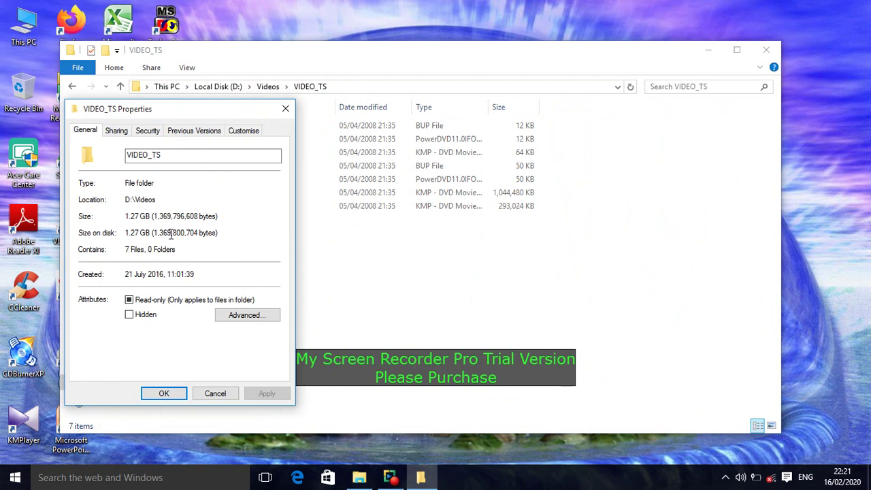
click(216, 394)
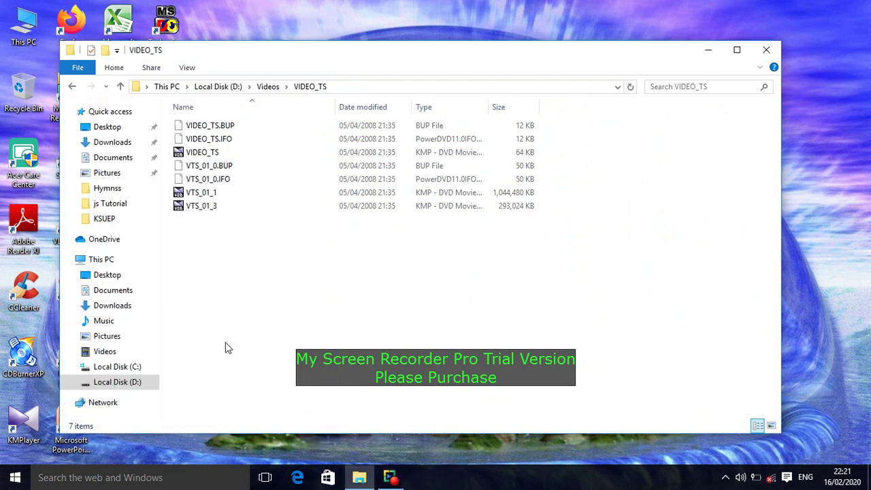
- Examine the file type of the VTS_01_3 movie file in its properties and close them
click(211, 209)
right_click(211, 206)
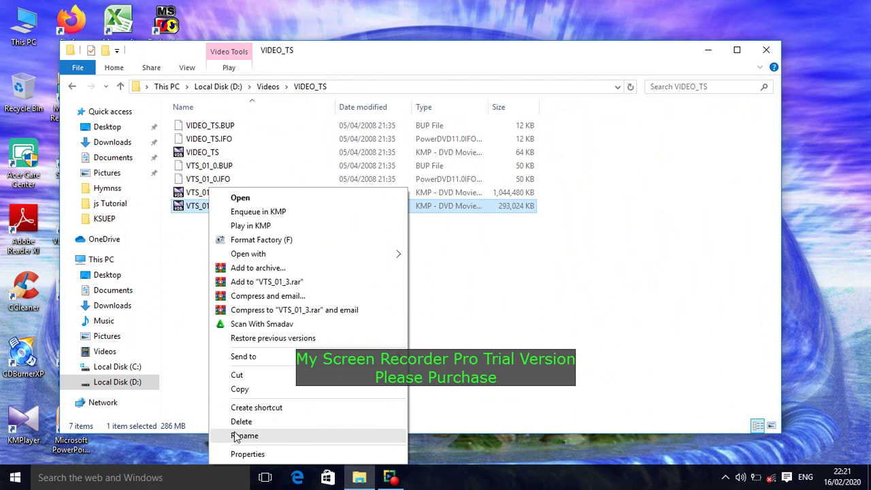
click(238, 458)
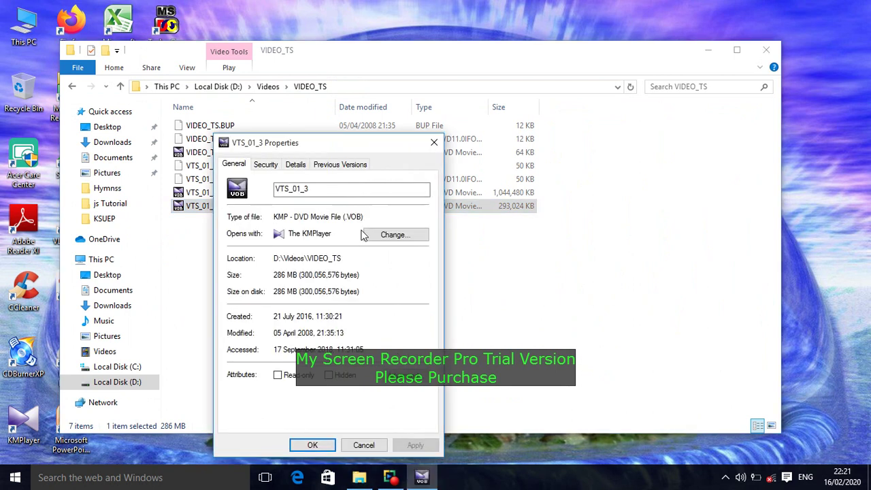
drag(364, 216, 340, 224)
click(331, 442)
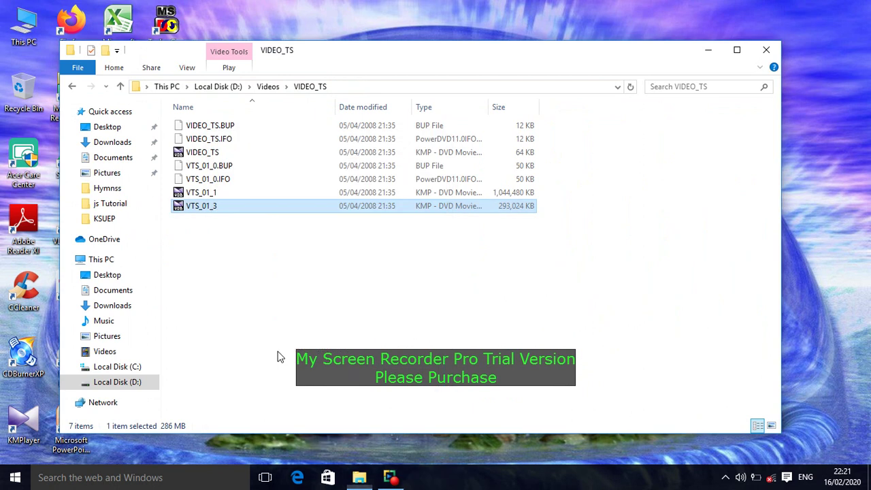
- Open the Softwares folder on Local Disk (D:) and examine the file type of the ccsetup563 installer in its properties
click(70, 87)
click(70, 87)
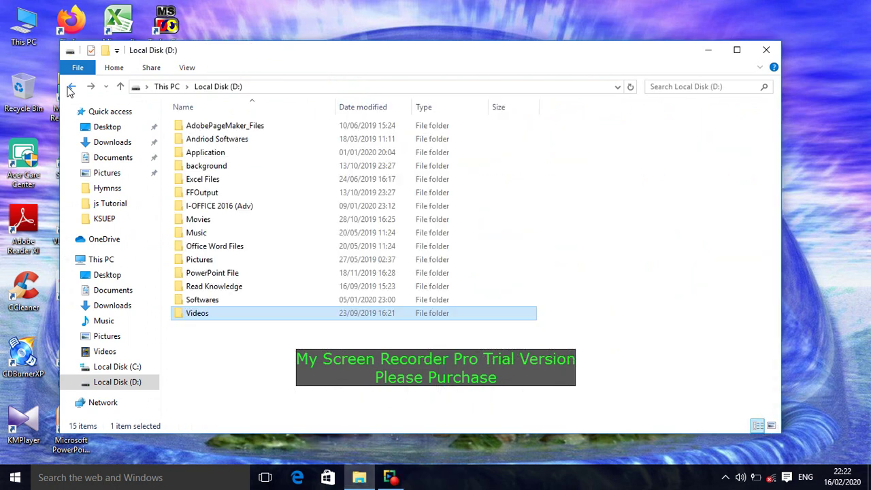
double_click(221, 299)
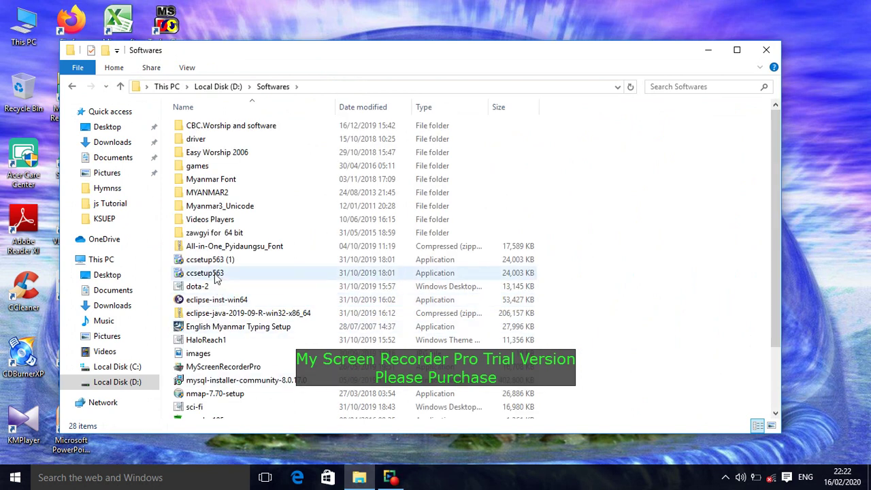
click(216, 279)
right_click(217, 276)
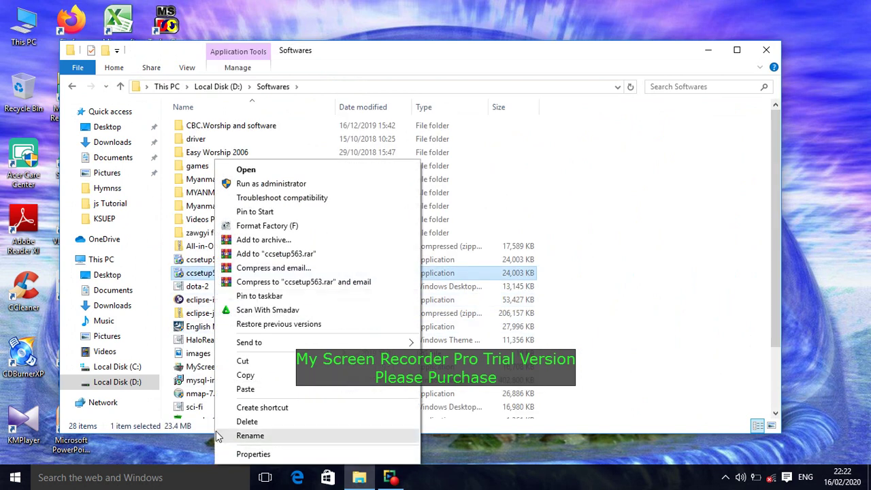
click(243, 457)
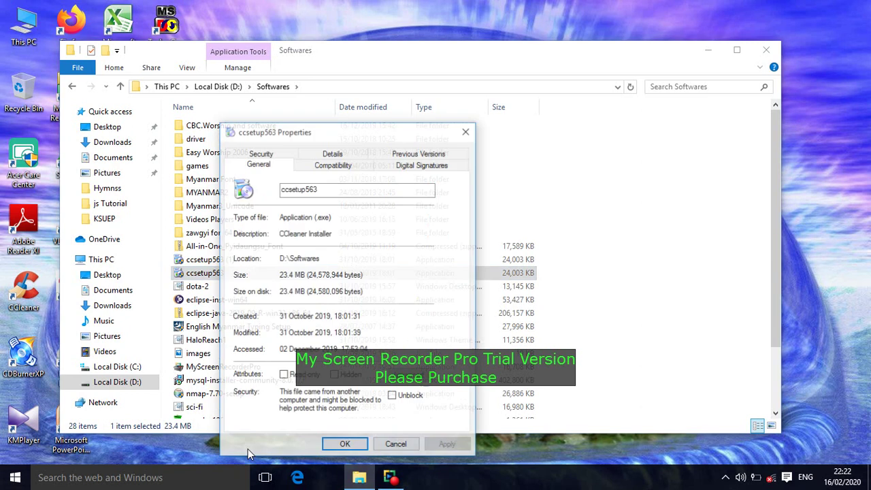
drag(333, 217, 309, 215)
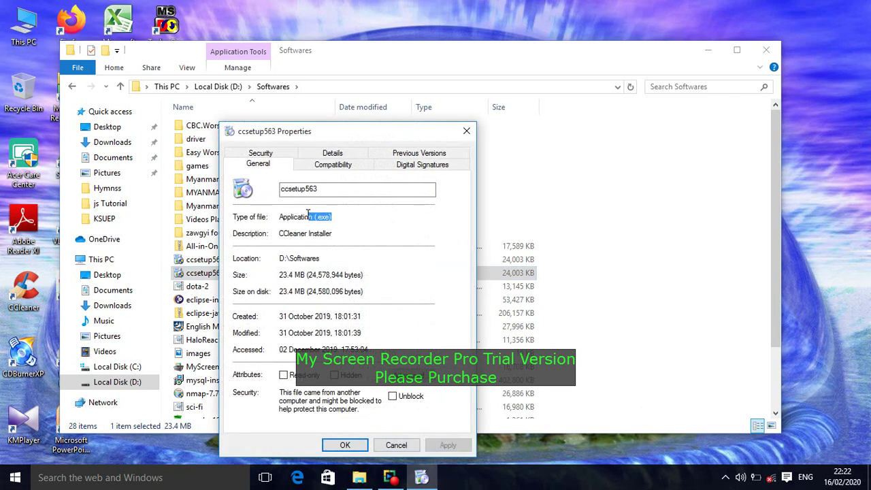
- Close the ccsetup563 properties and look through the Read Knowledge and Pictures folders on Local Disk (D:)
click(348, 446)
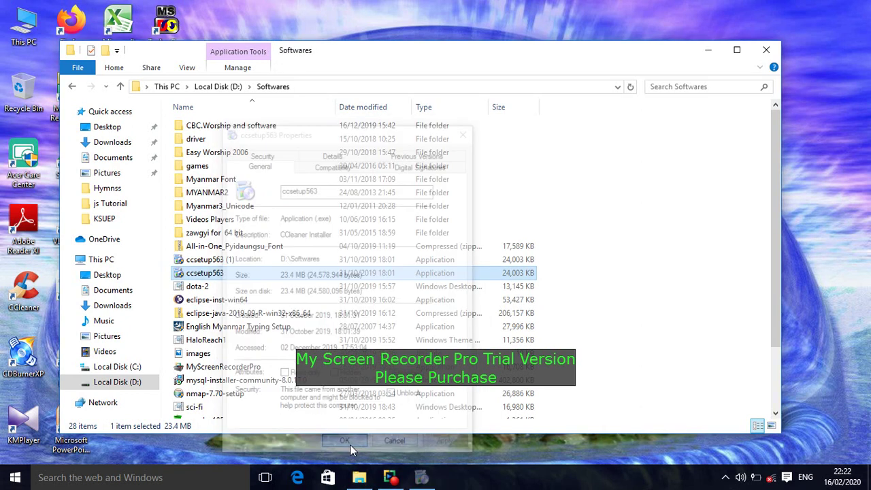
click(72, 87)
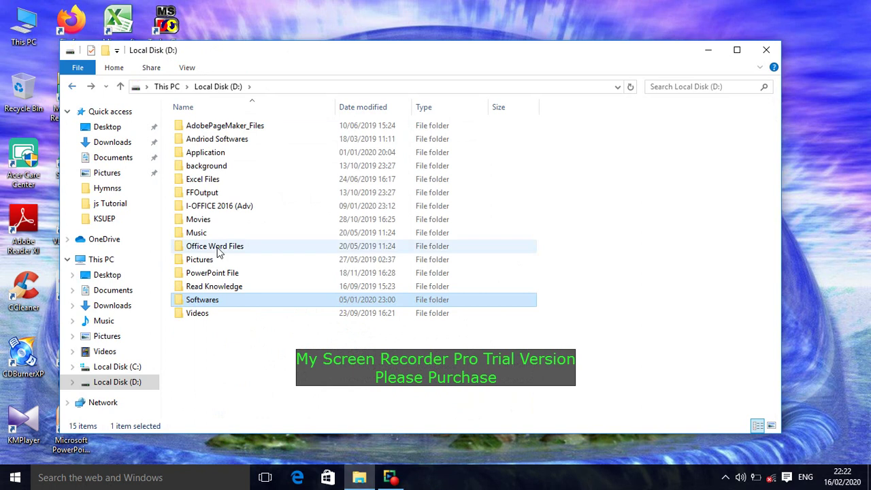
click(228, 286)
double_click(228, 286)
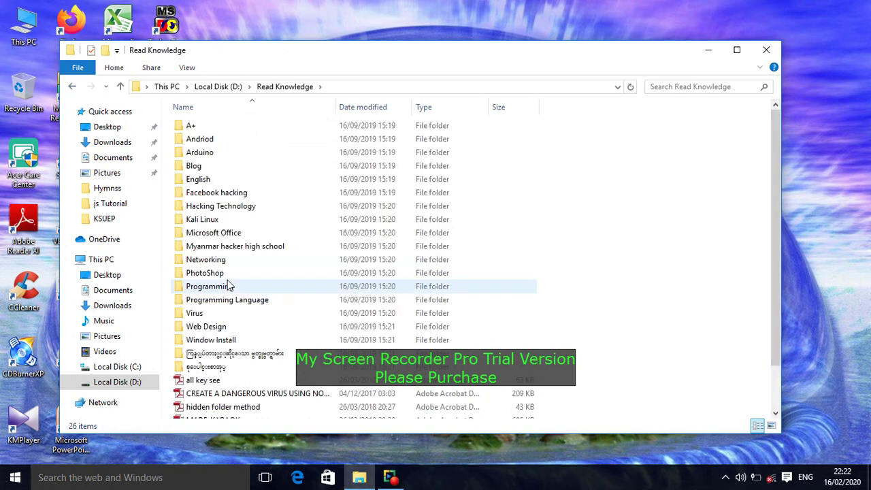
scroll(224, 315, down, 1)
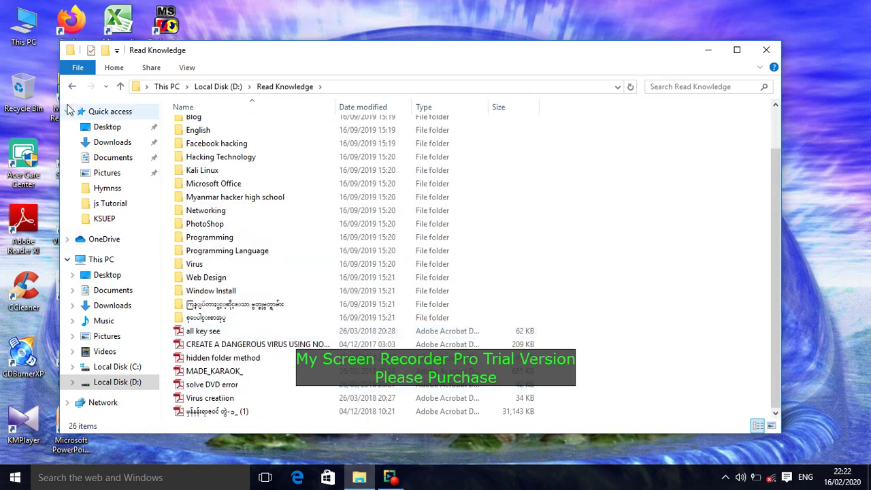
key(alt+Left)
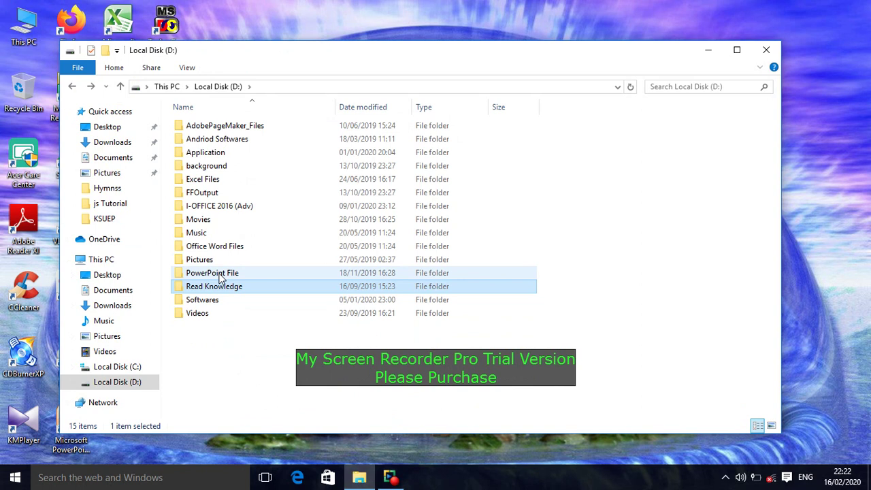
double_click(214, 262)
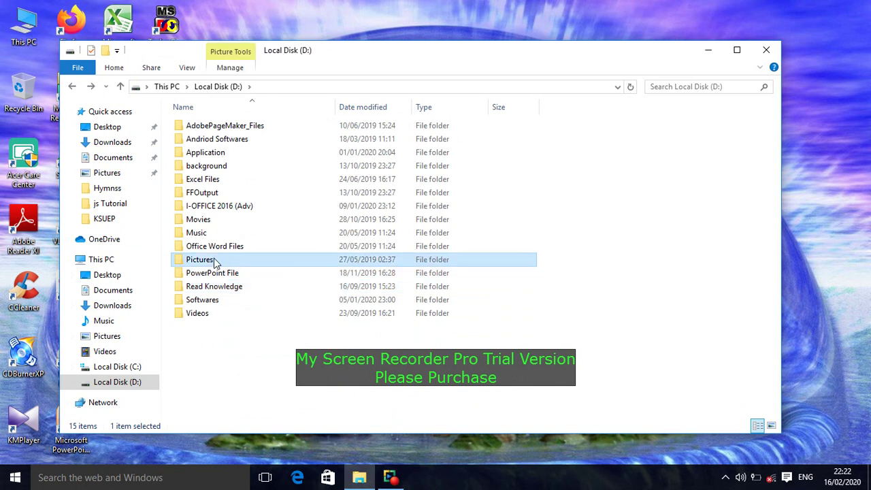
click(73, 86)
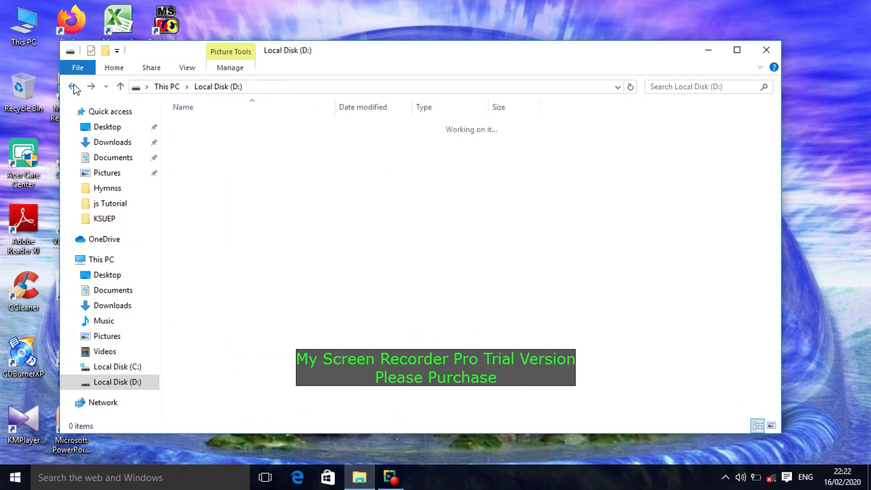
- Open the Music folder on Local Disk (D:), examine the file type of the 3 GREAT LOVE audio file in its properties and return
double_click(221, 235)
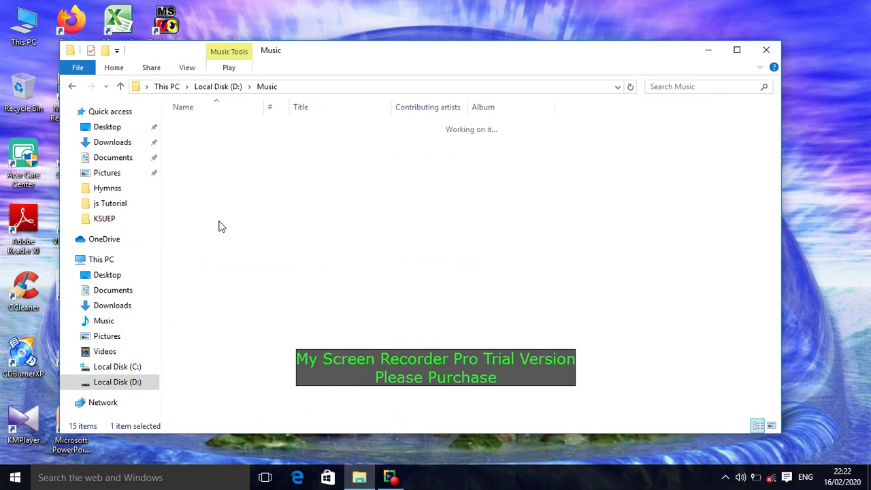
right_click(195, 192)
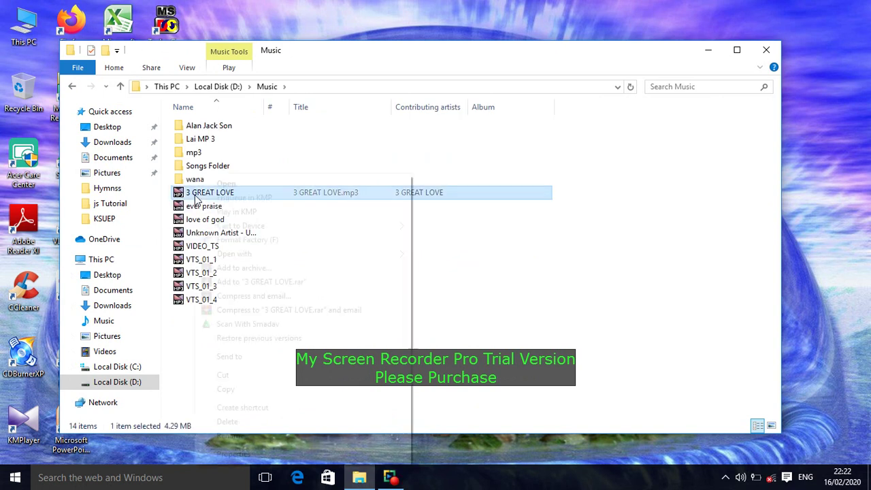
click(242, 454)
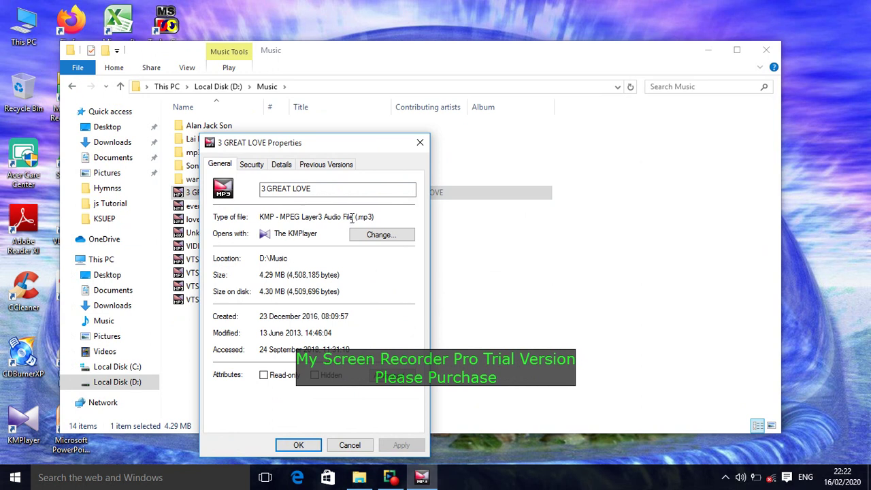
drag(379, 217, 337, 217)
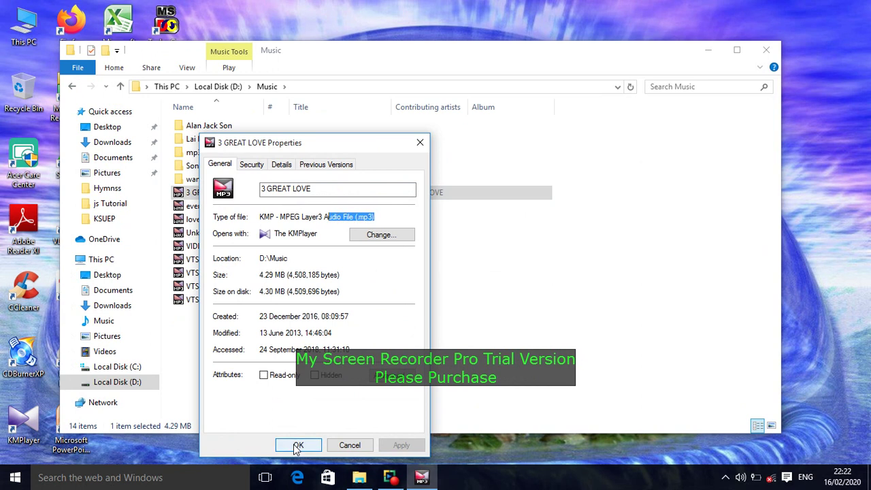
click(298, 446)
click(72, 87)
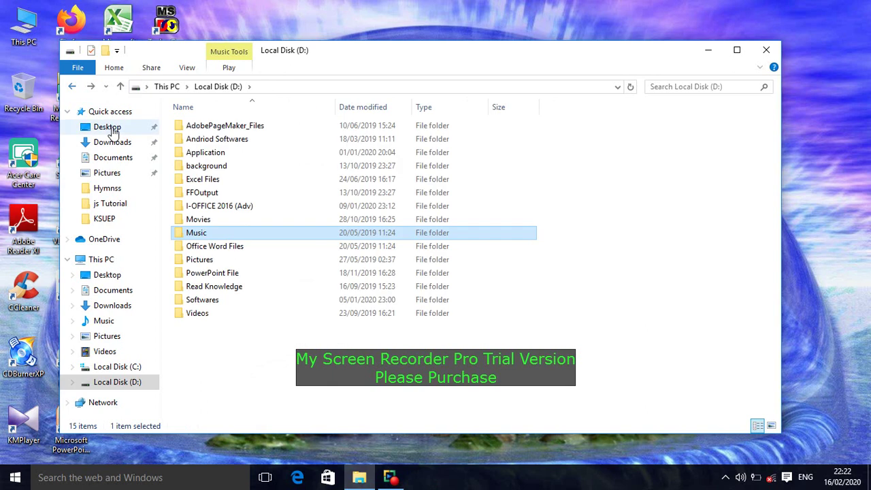
- Look through the Movies and I-OFFICE 2016 (Adv) folders on Local Disk (D:) and return to the drive's root
click(218, 219)
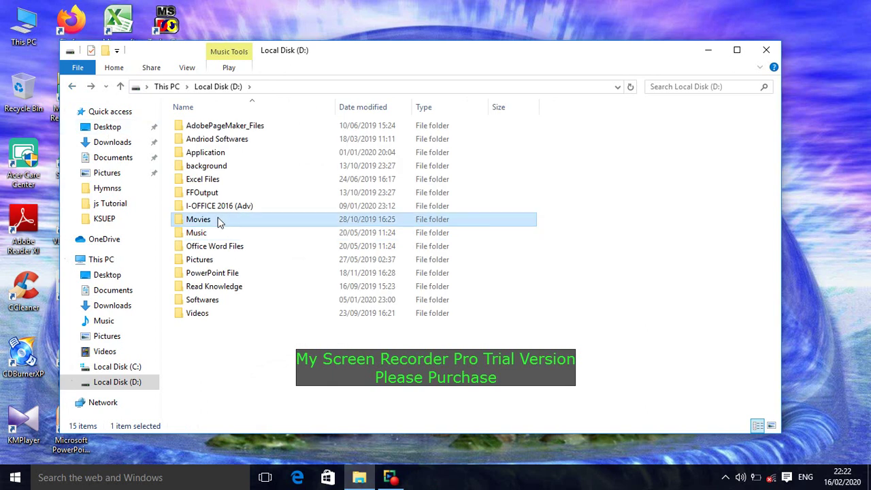
double_click(218, 219)
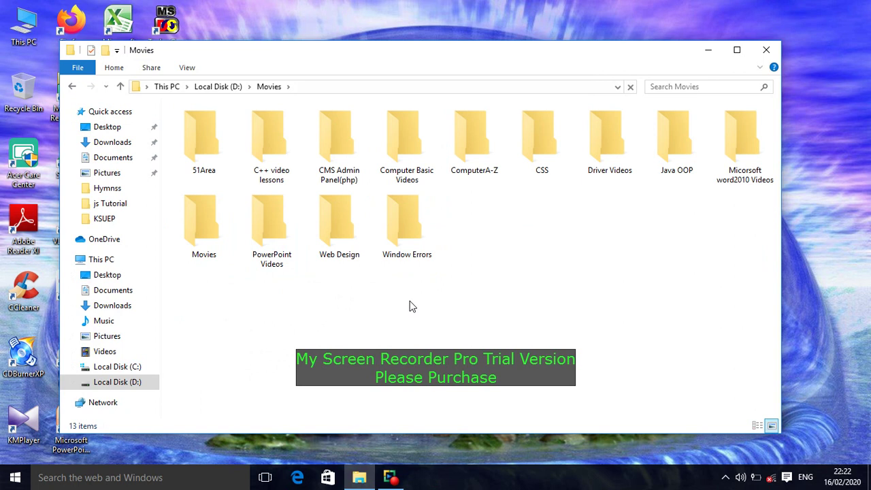
click(73, 86)
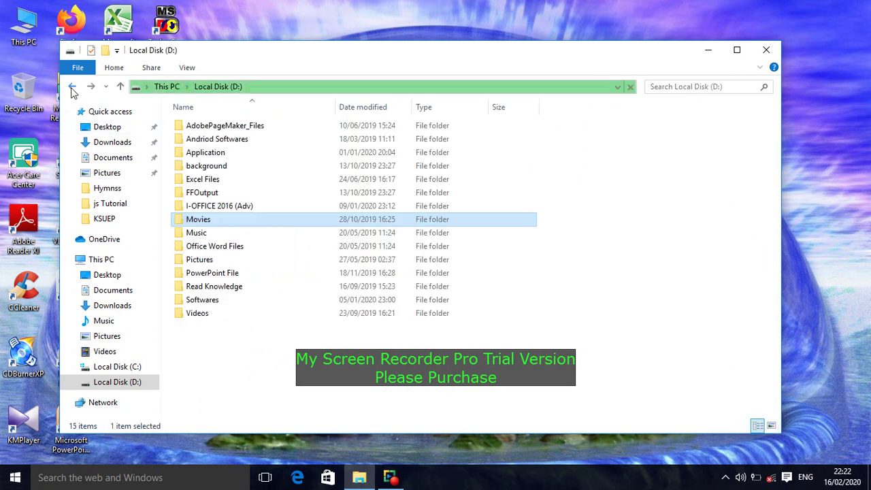
click(224, 205)
double_click(225, 205)
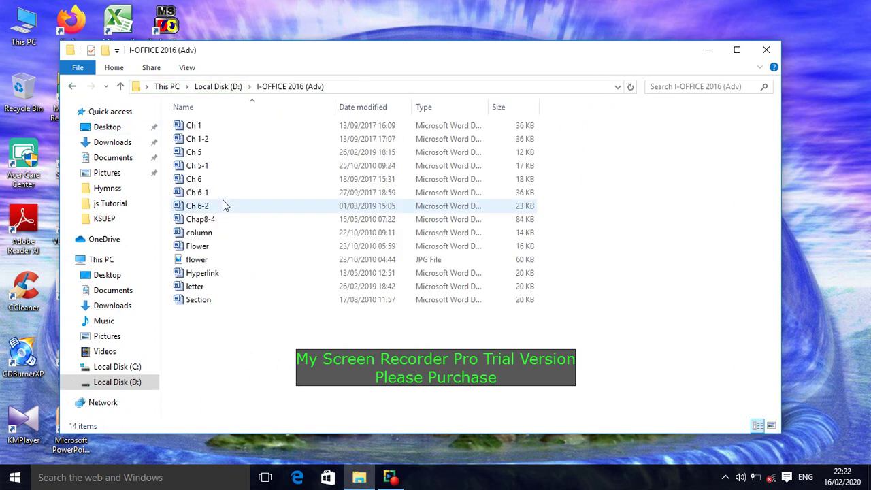
click(72, 87)
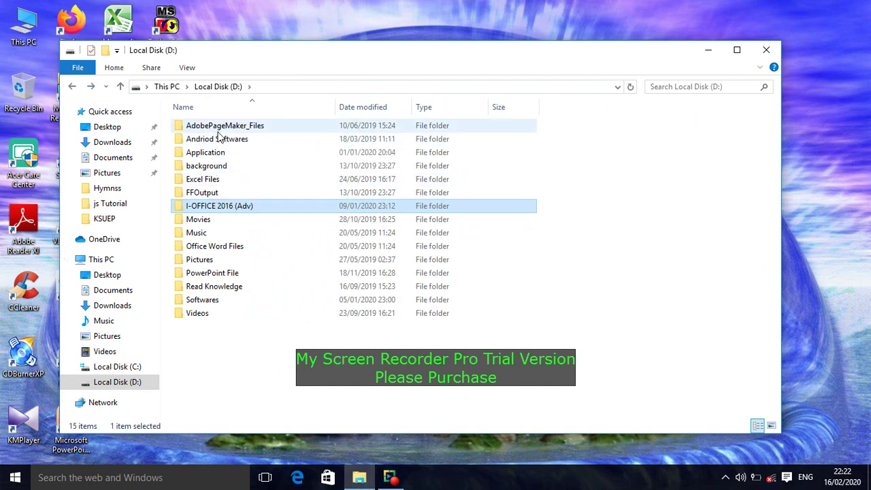
- Open the AdobePageMaker_Files folder, examine the file type of Eco.pmd in its properties and close them
double_click(217, 127)
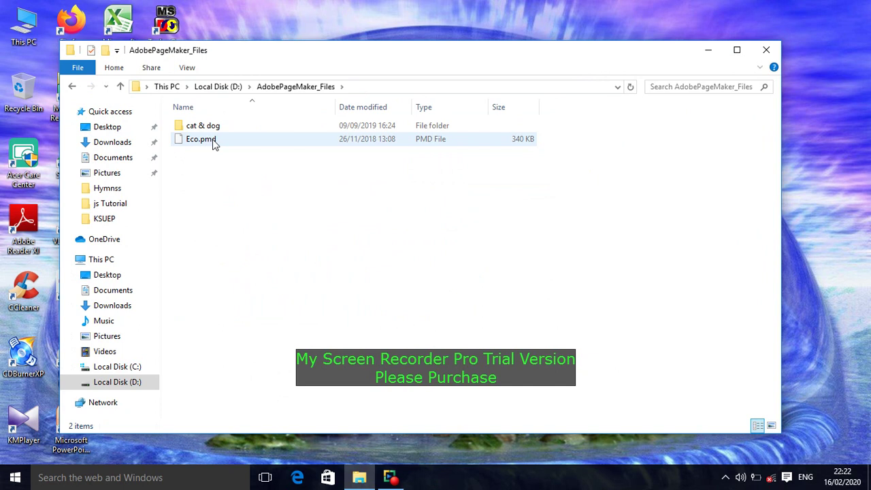
right_click(212, 140)
click(251, 365)
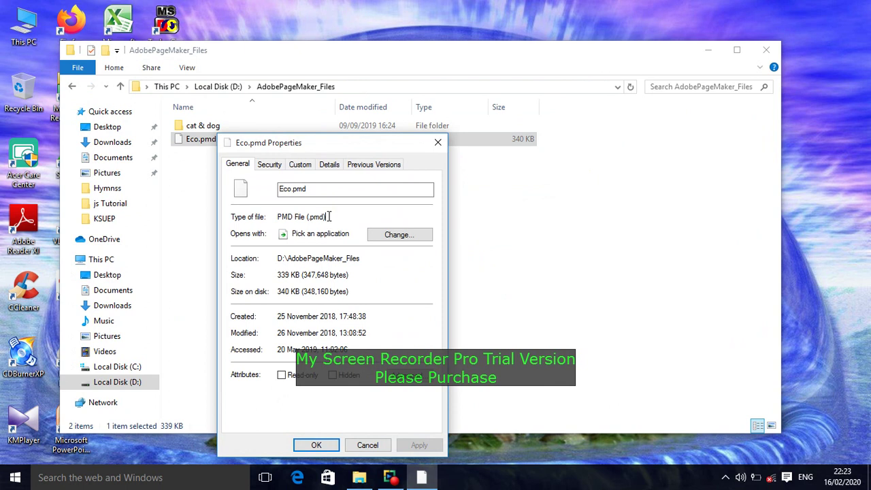
drag(329, 216, 306, 225)
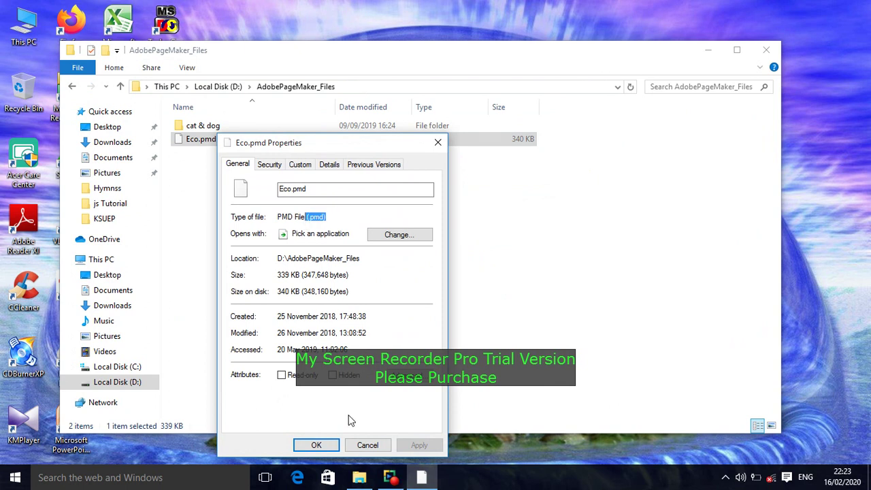
click(315, 444)
- Go back to This PC and close the File Explorer window
click(75, 88)
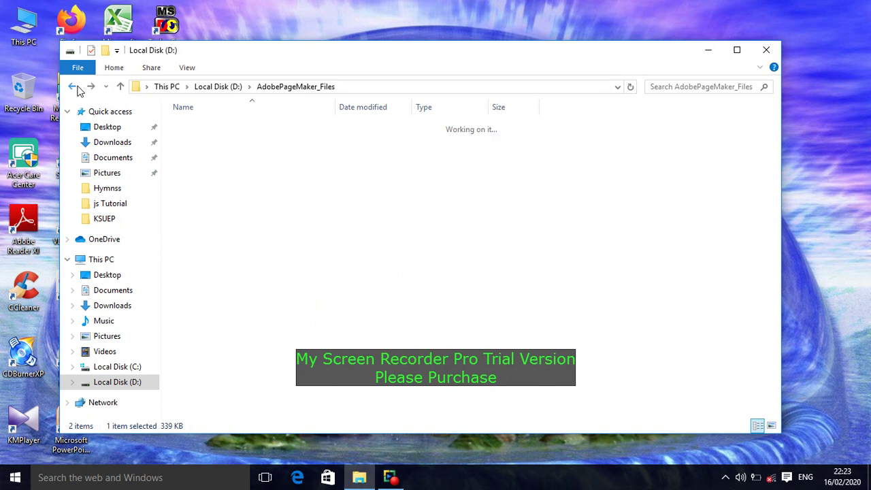
click(75, 87)
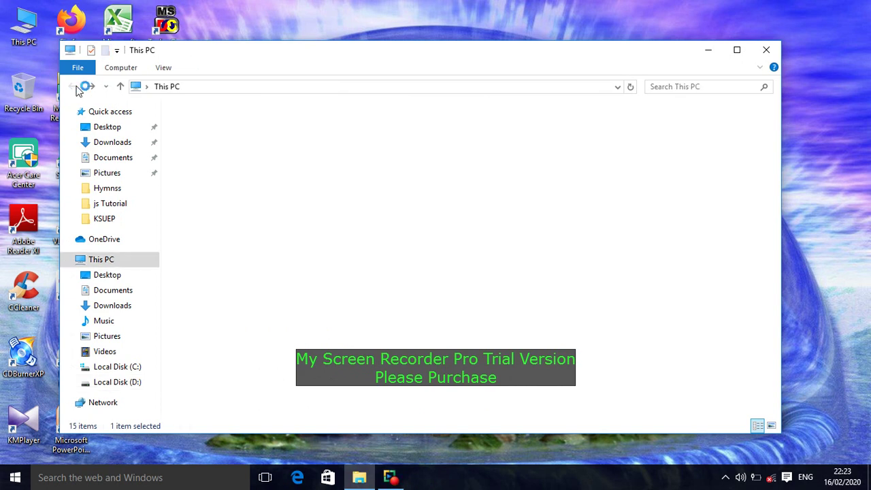
drag(451, 55, 382, 50)
click(697, 46)
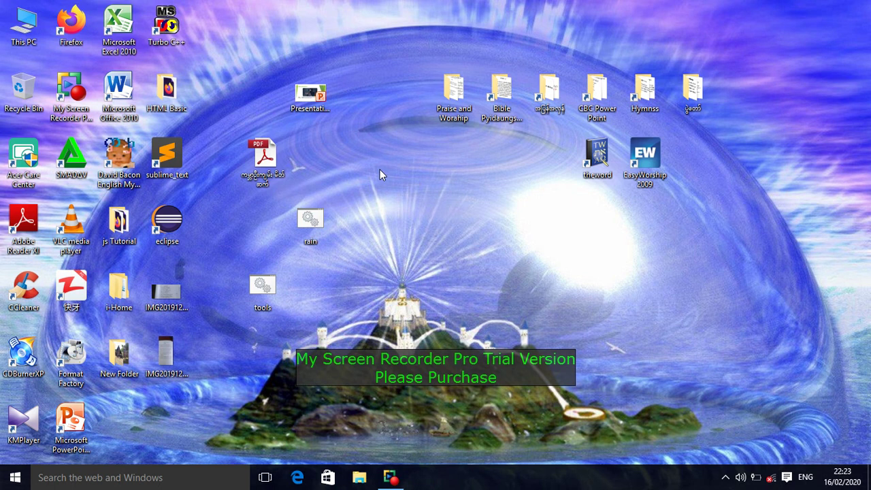
- Open the HTML Basic folder on the desktop and examine the file type of the time HTML document in its properties
double_click(164, 99)
double_click(164, 151)
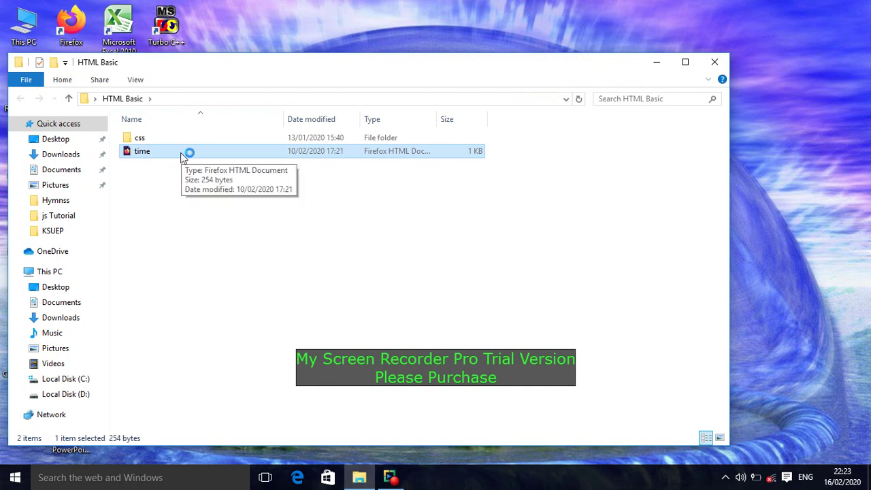
right_click(144, 154)
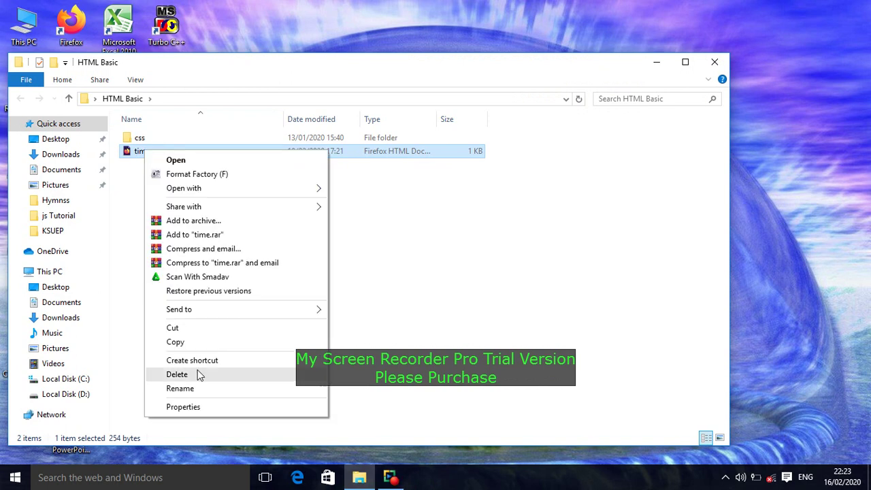
click(201, 407)
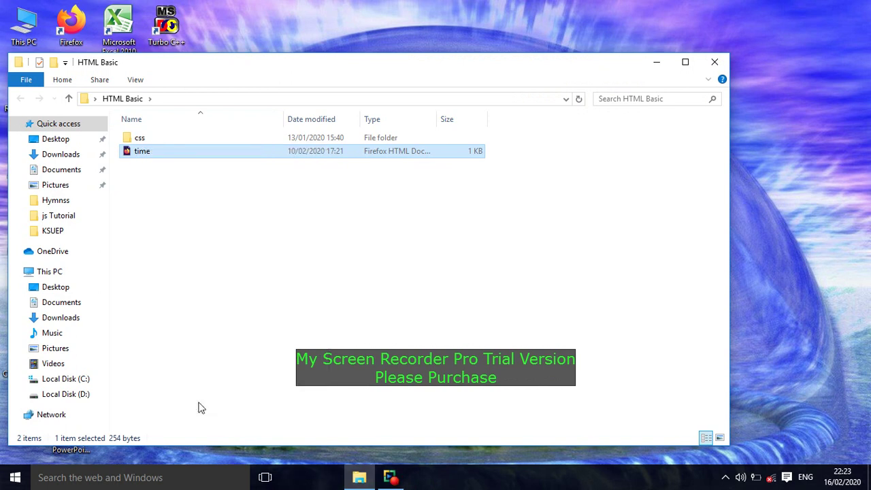
drag(306, 216, 280, 220)
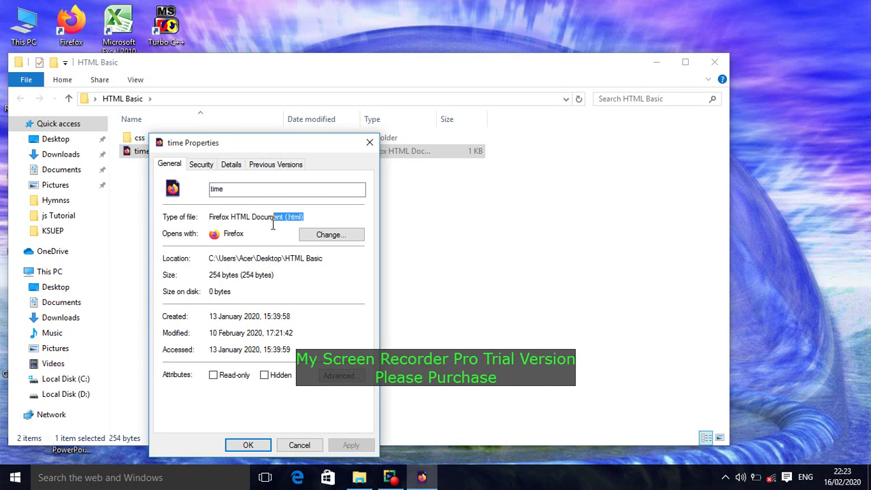
click(247, 445)
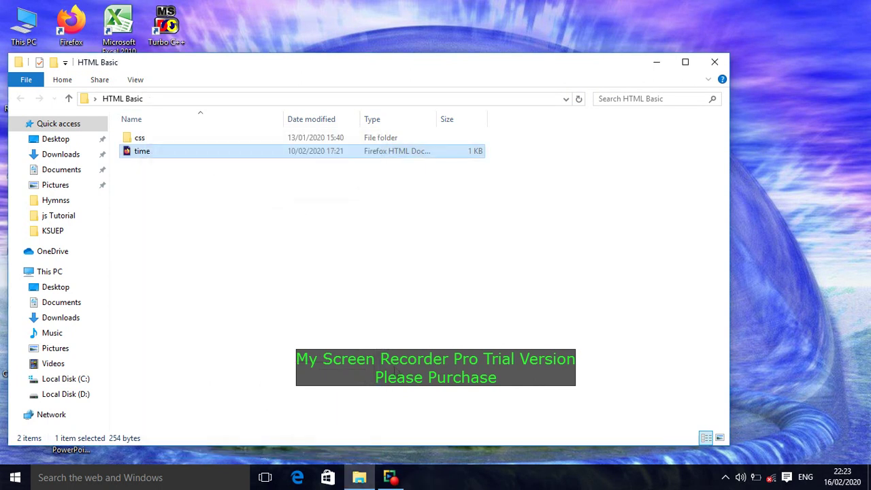
- Open the time HTML document in Firefox, and close the HTML Basic folder window and the browser window
key(Return)
click(715, 60)
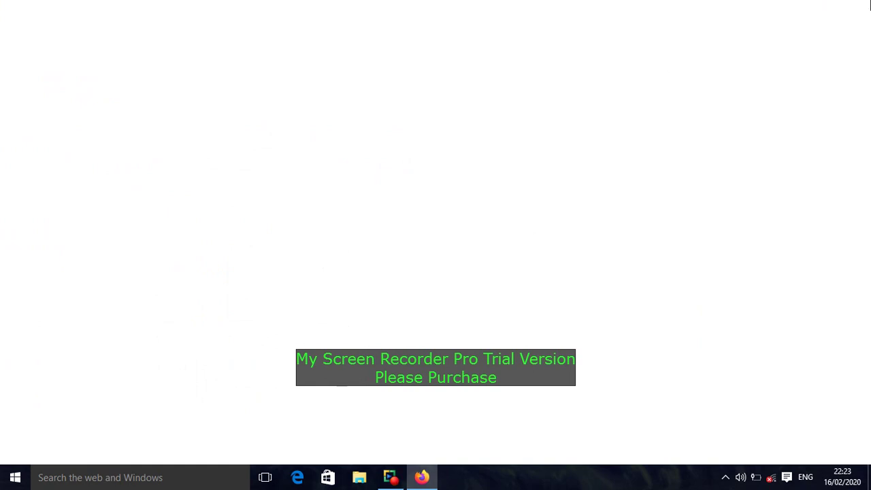
mouse_move(424, 480)
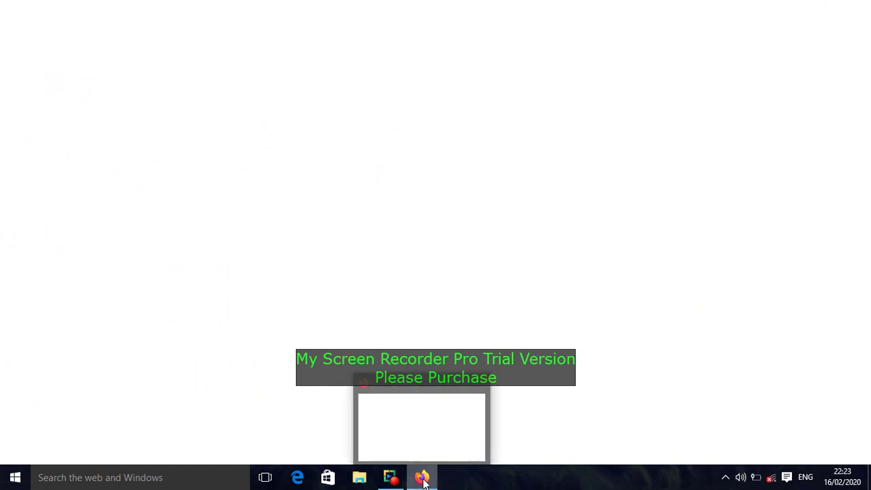
click(476, 399)
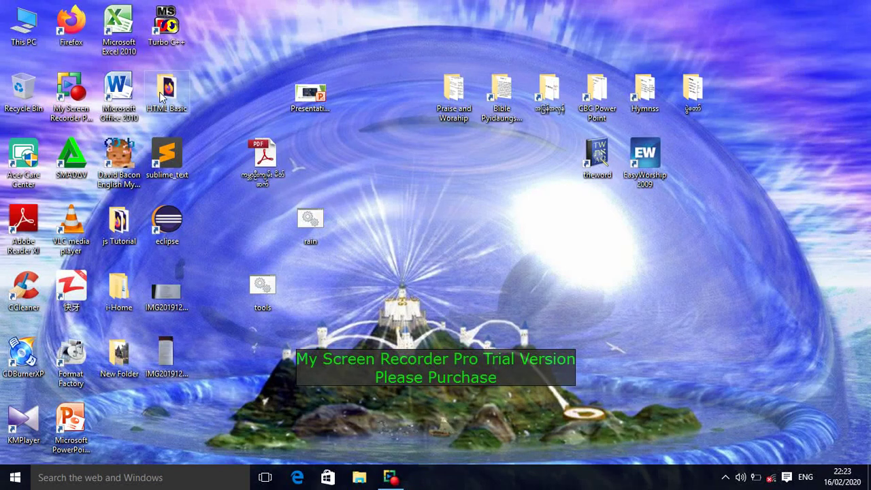
- Open the css folder inside the desktop's HTML Basic folder, view the css folder's own properties and close them
double_click(183, 102)
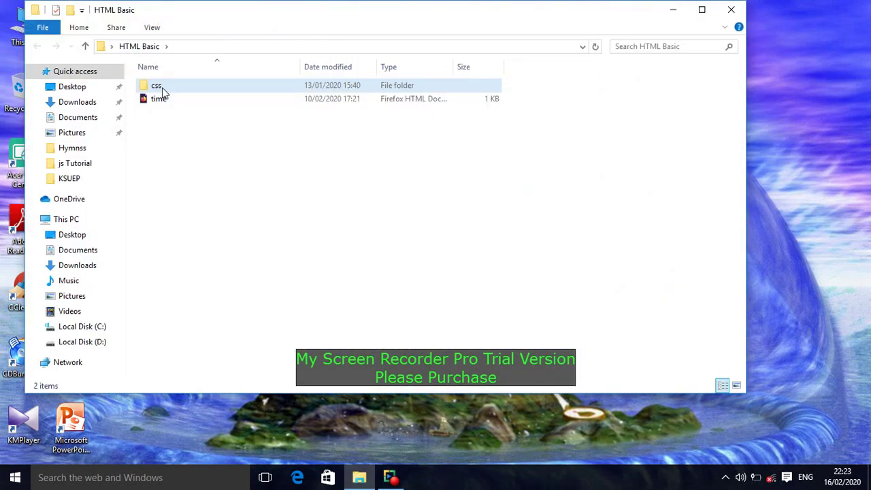
double_click(162, 90)
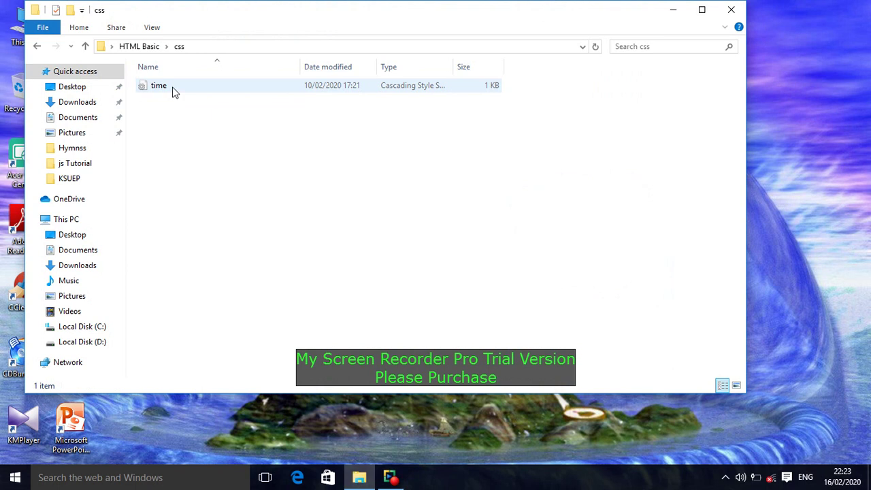
right_click(174, 91)
click(212, 293)
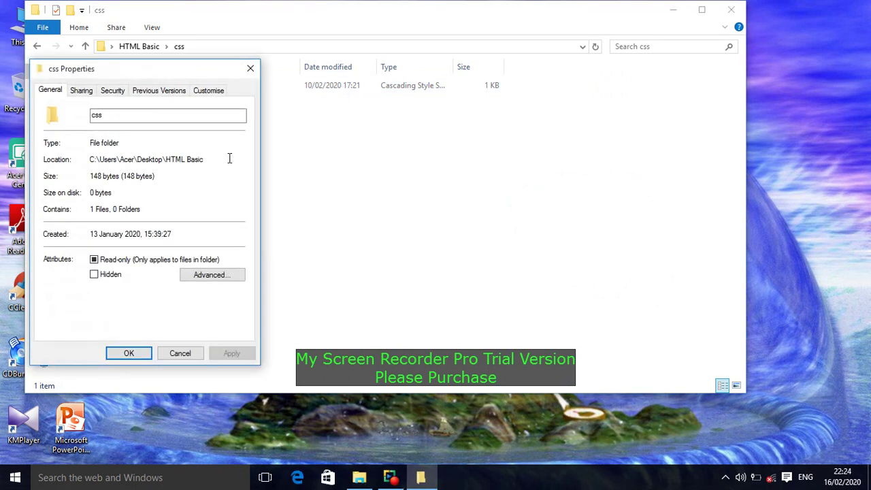
click(181, 354)
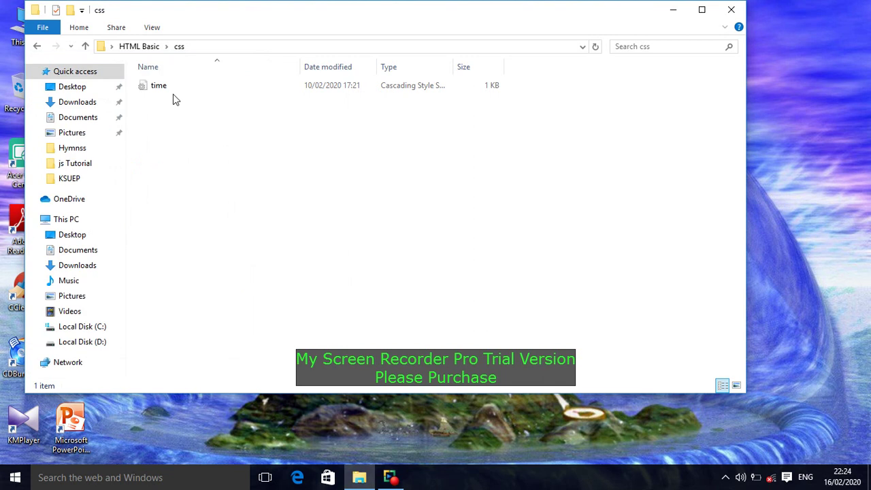
- Examine the file type of the time style sheet in its properties, close them and close the css folder window
click(173, 89)
right_click(173, 86)
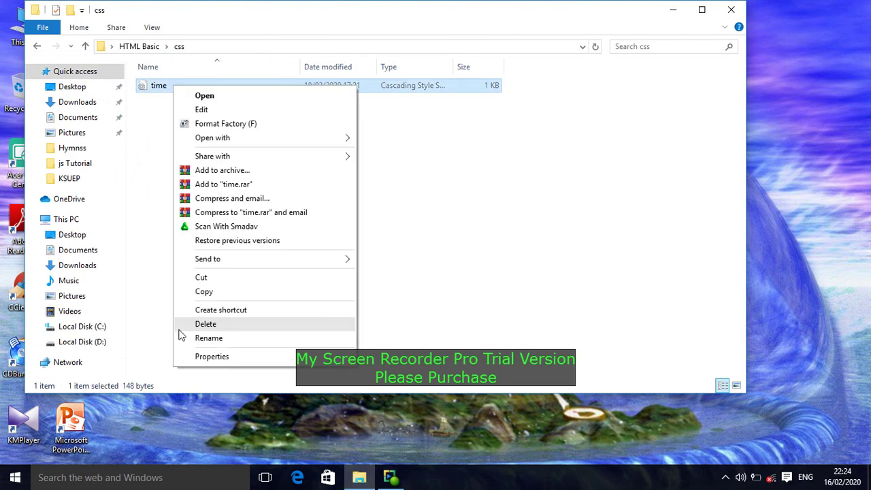
click(209, 359)
drag(361, 167, 319, 173)
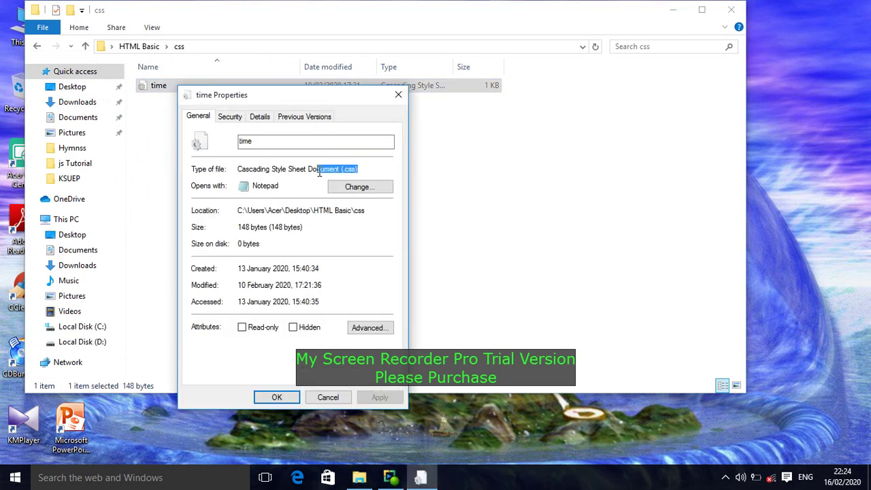
click(277, 397)
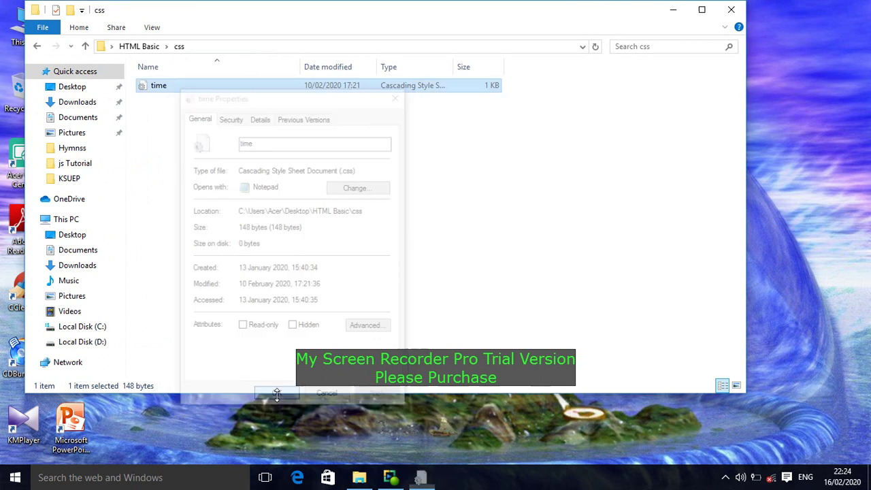
click(731, 10)
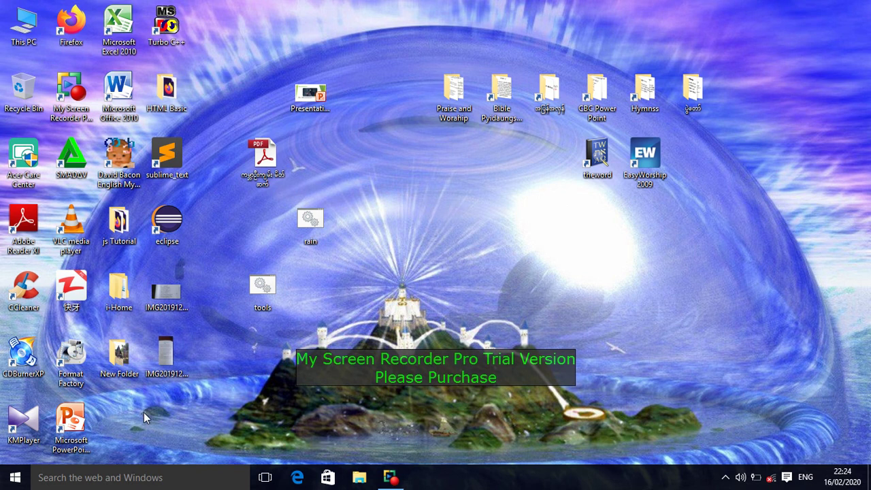
- Open Format Factory from the desktop, view the Mobile Device video conversion profiles and close them without choosing one
double_click(71, 357)
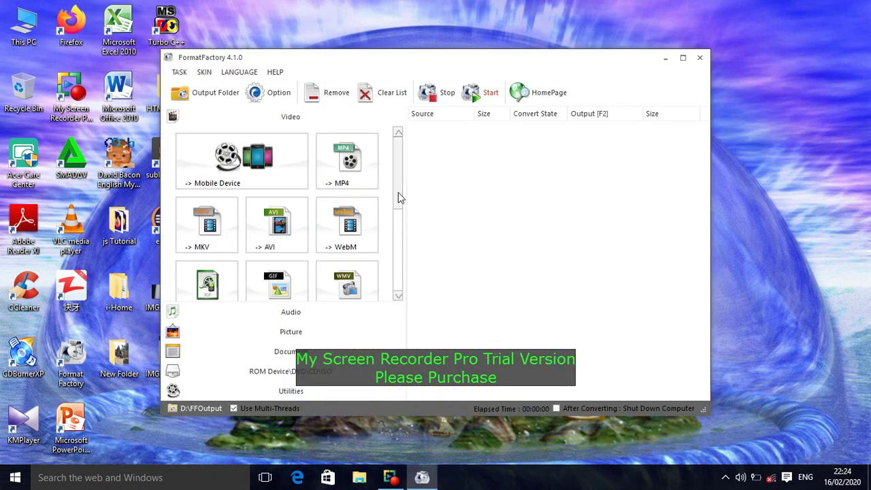
drag(400, 198, 387, 177)
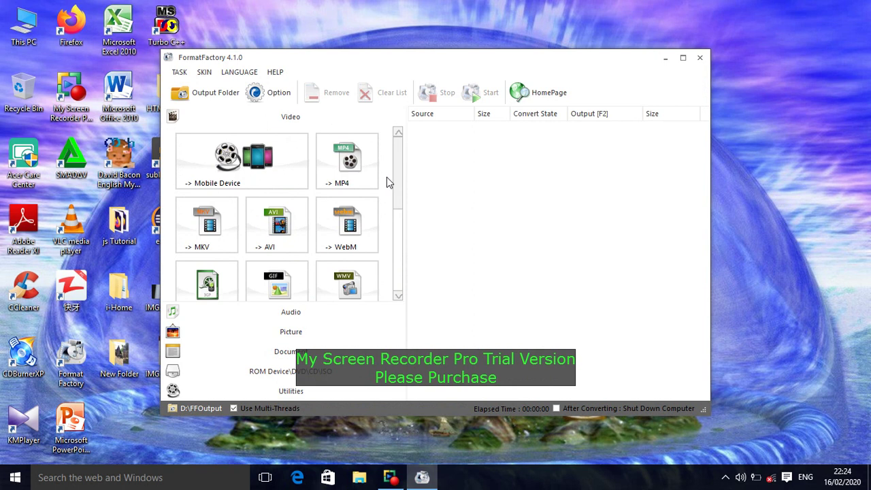
click(275, 171)
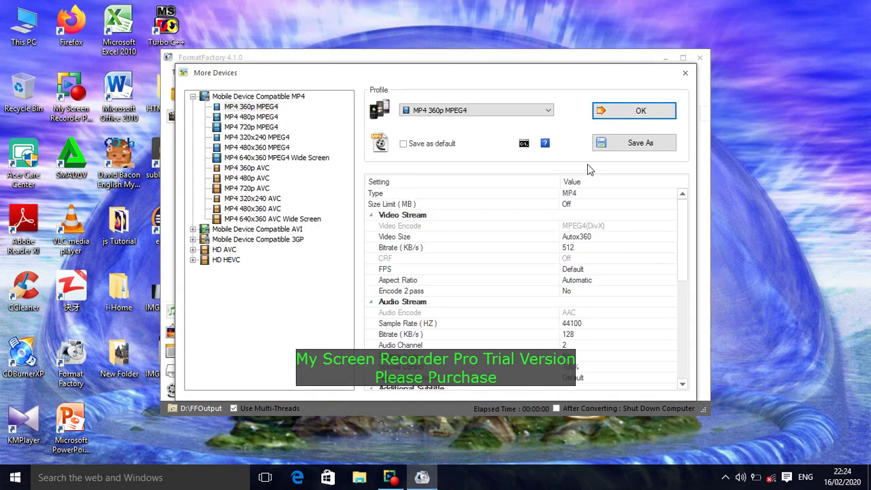
click(685, 72)
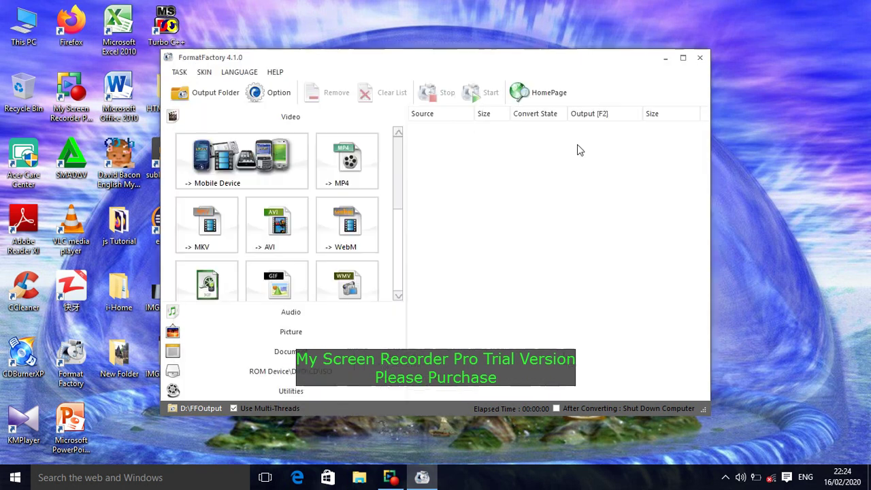
- View Format Factory's picture, document and audio conversion formats, and close the program
click(297, 330)
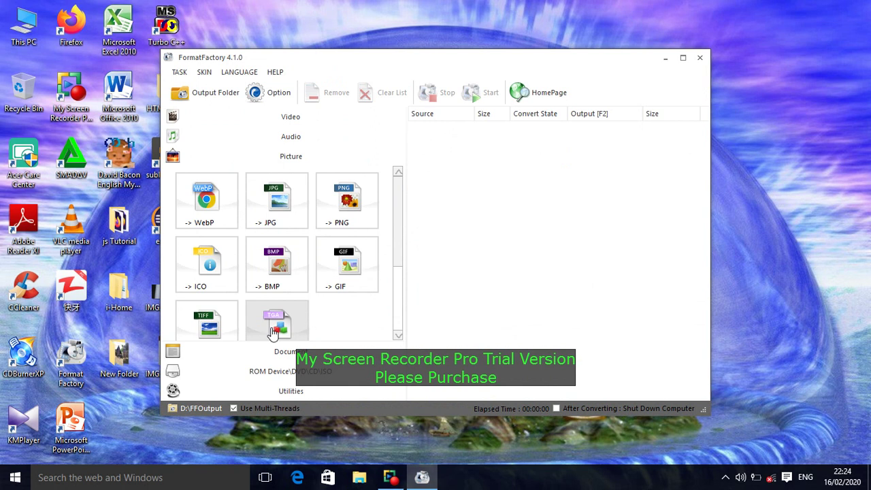
click(286, 354)
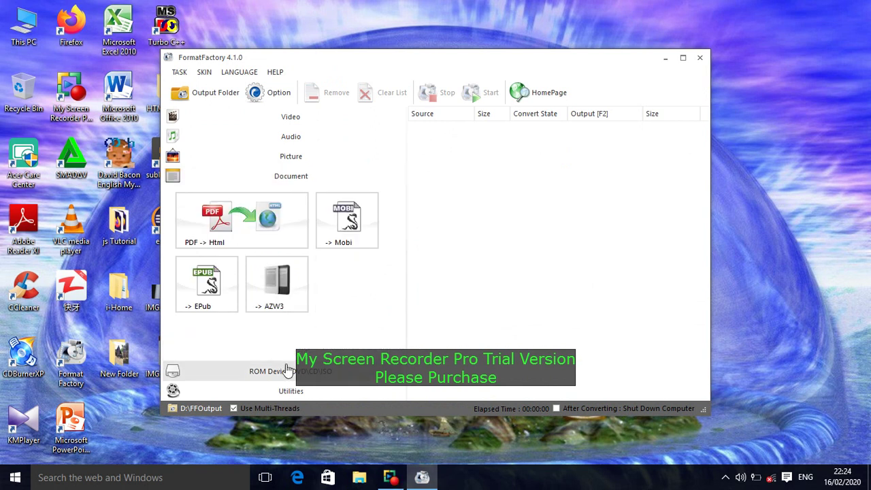
click(284, 138)
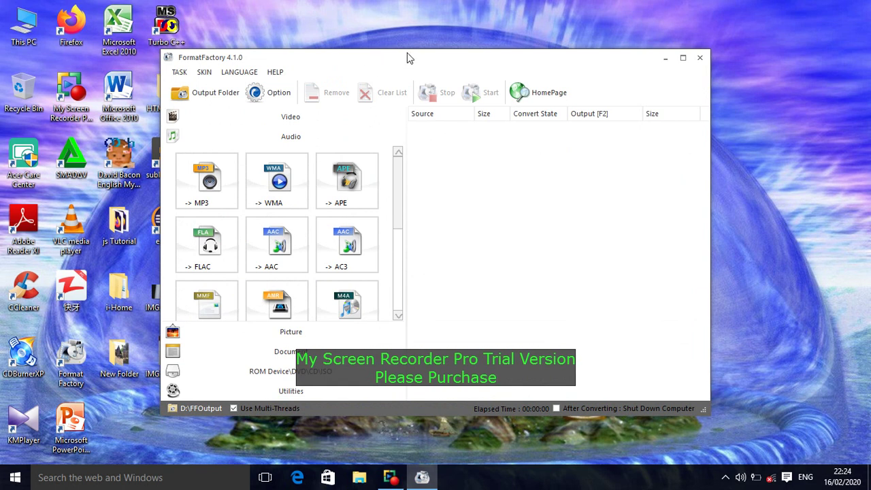
mouse_move(407, 52)
mouse_down()
mouse_move(388, 47)
mouse_move(403, 42)
mouse_up()
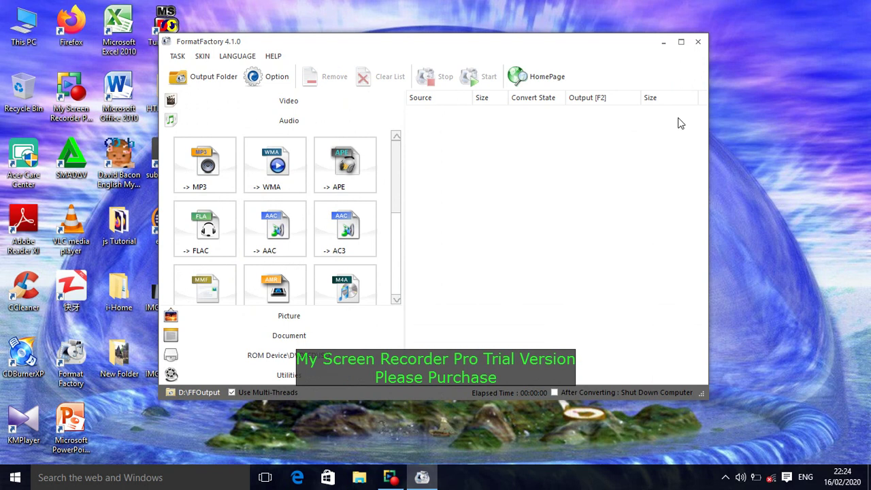
click(697, 43)
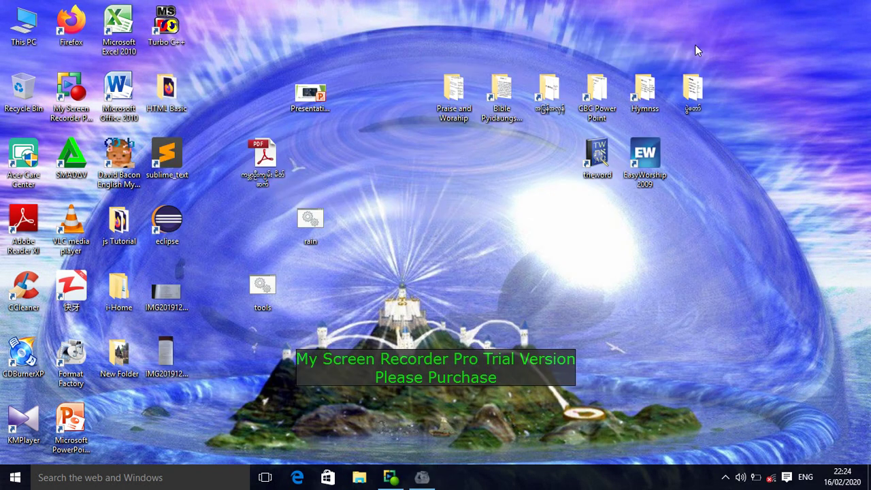